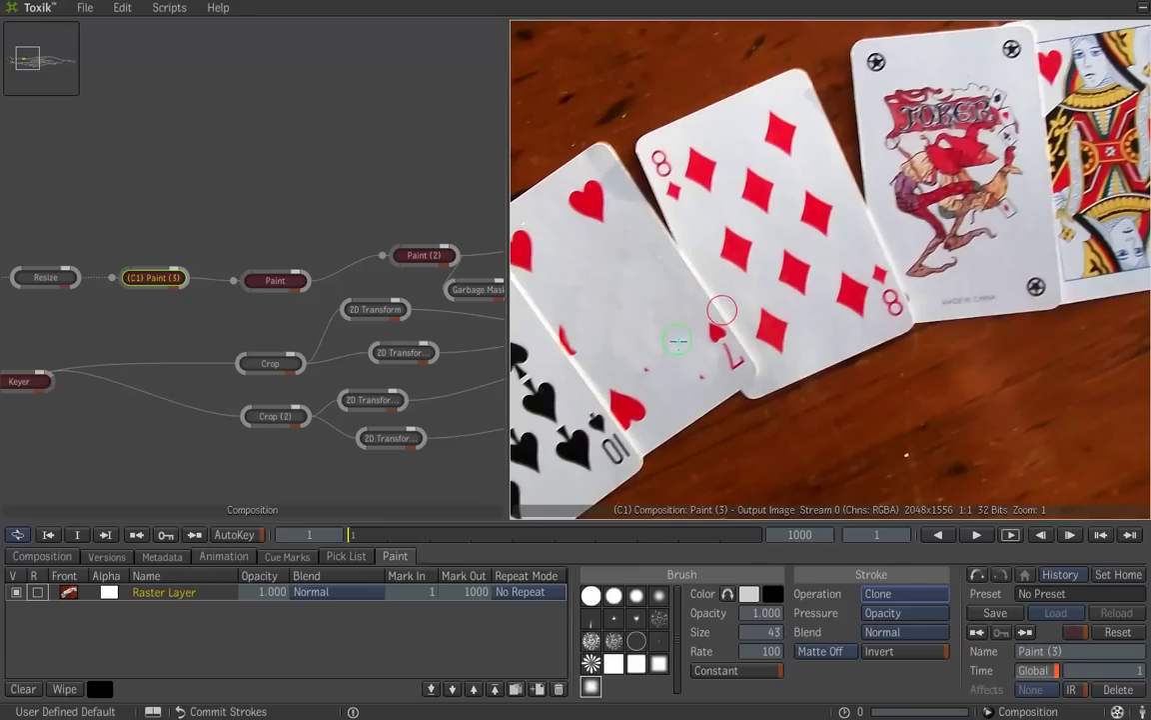
# Delete the Paint (3) node between the Resize and Paint nodes
pyautogui.scroll(-5, 721, 317)
pyautogui.scroll(-3, 727, 318)
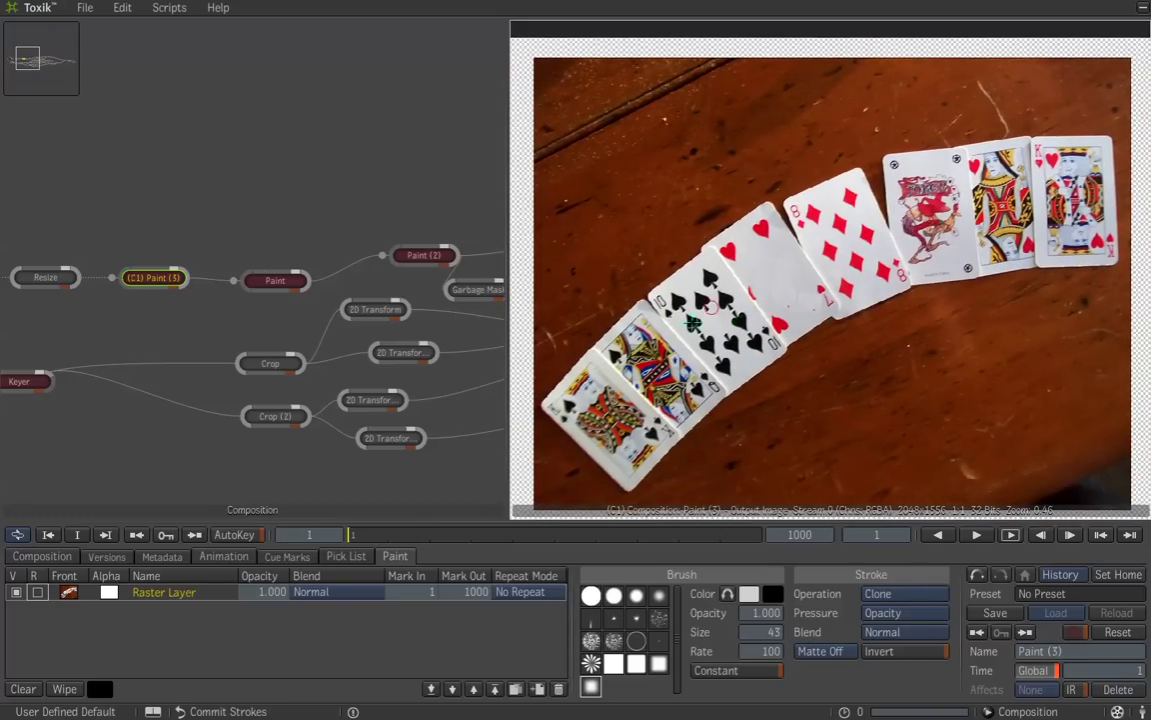
pyautogui.click(160, 278)
pyautogui.press('Delete')
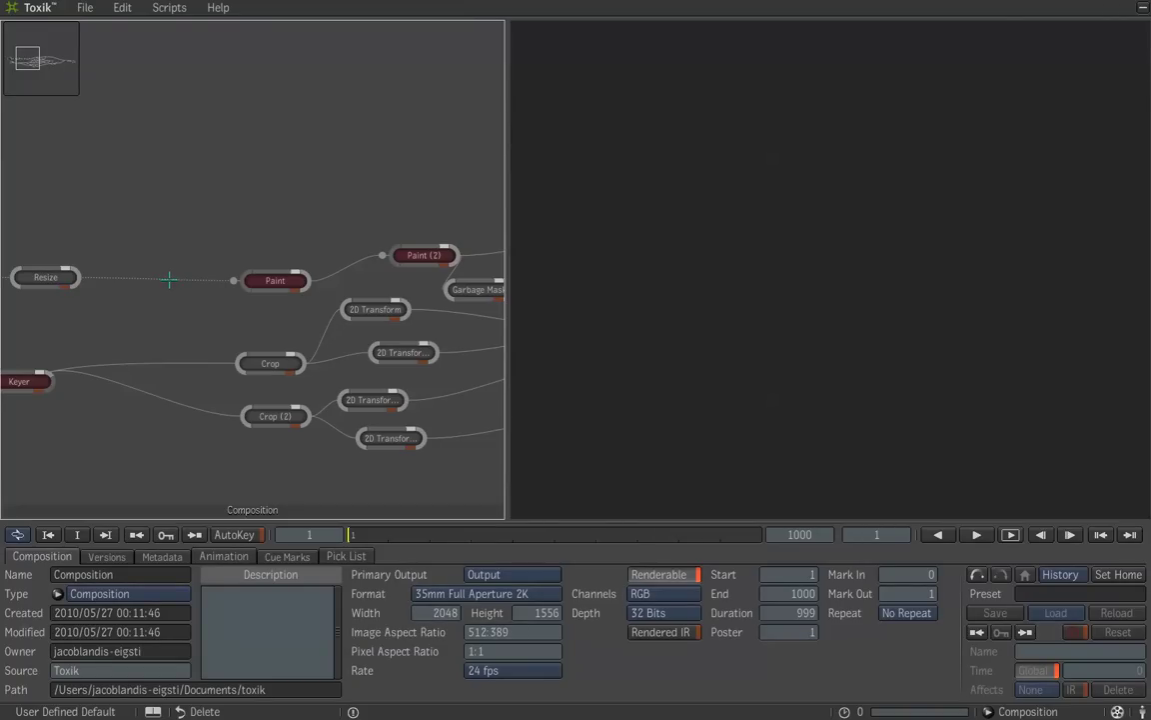
# Display the output of the 100_0305 source image node in the player
pyautogui.moveTo(169, 278); pyautogui.dragTo(401, 285)
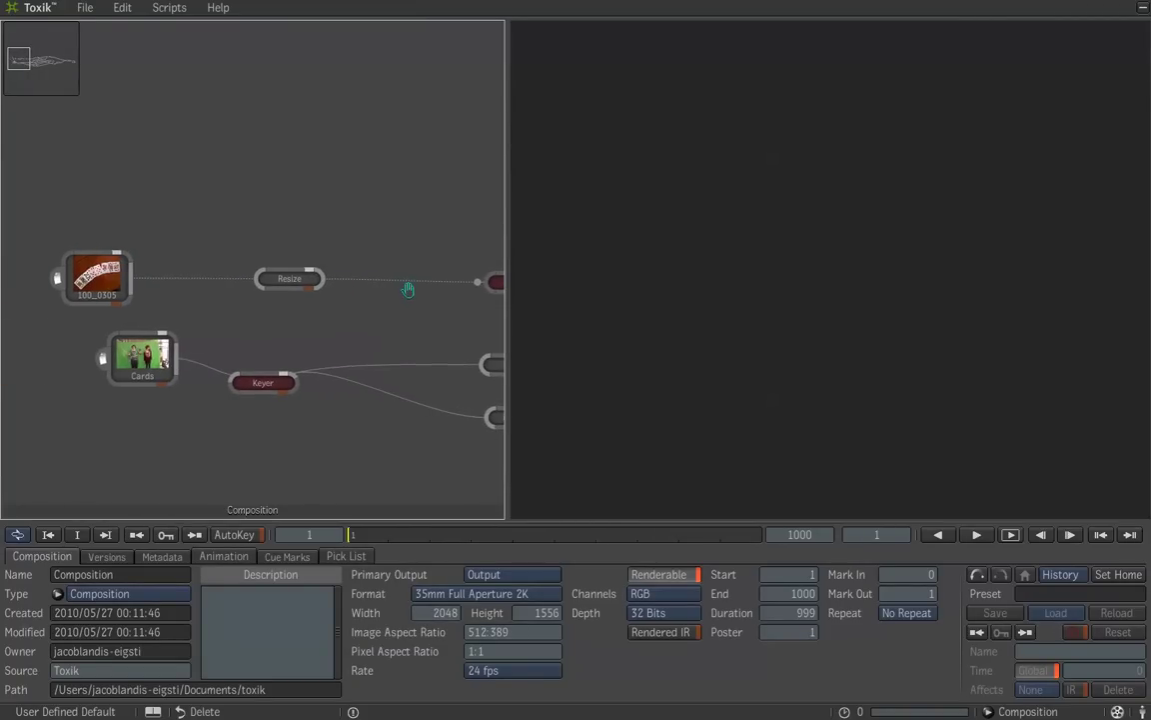
pyautogui.click(92, 278)
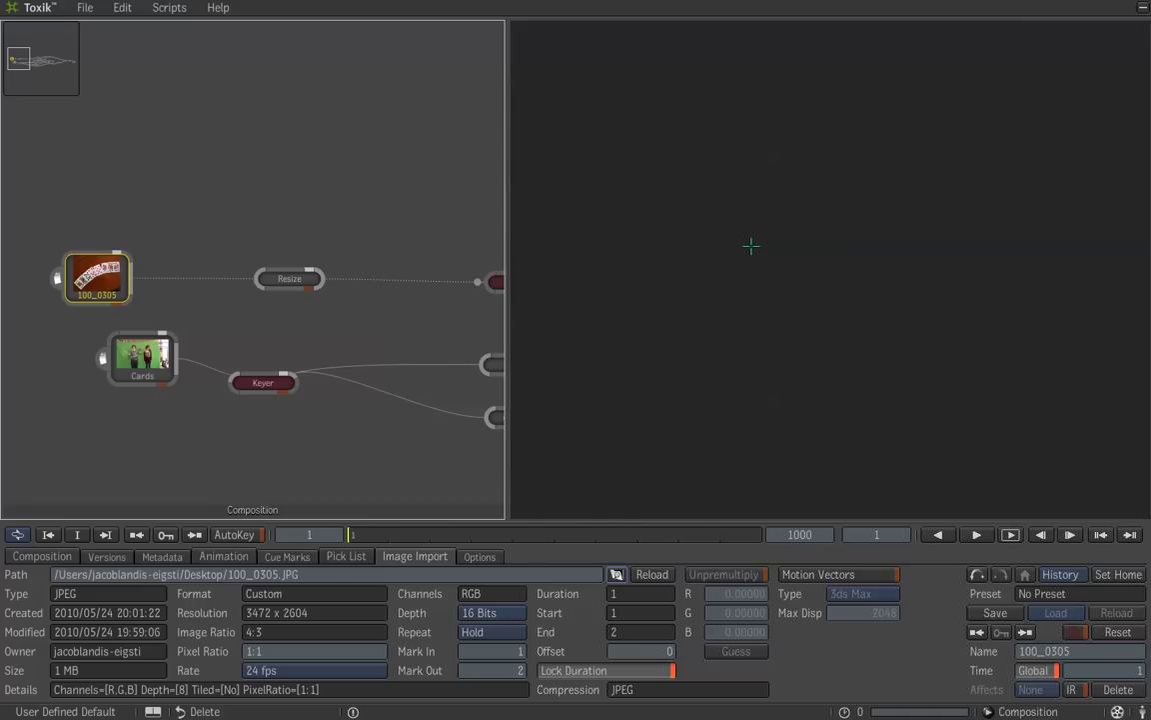
pyautogui.press('2')
pyautogui.scroll(-5, 776, 313)
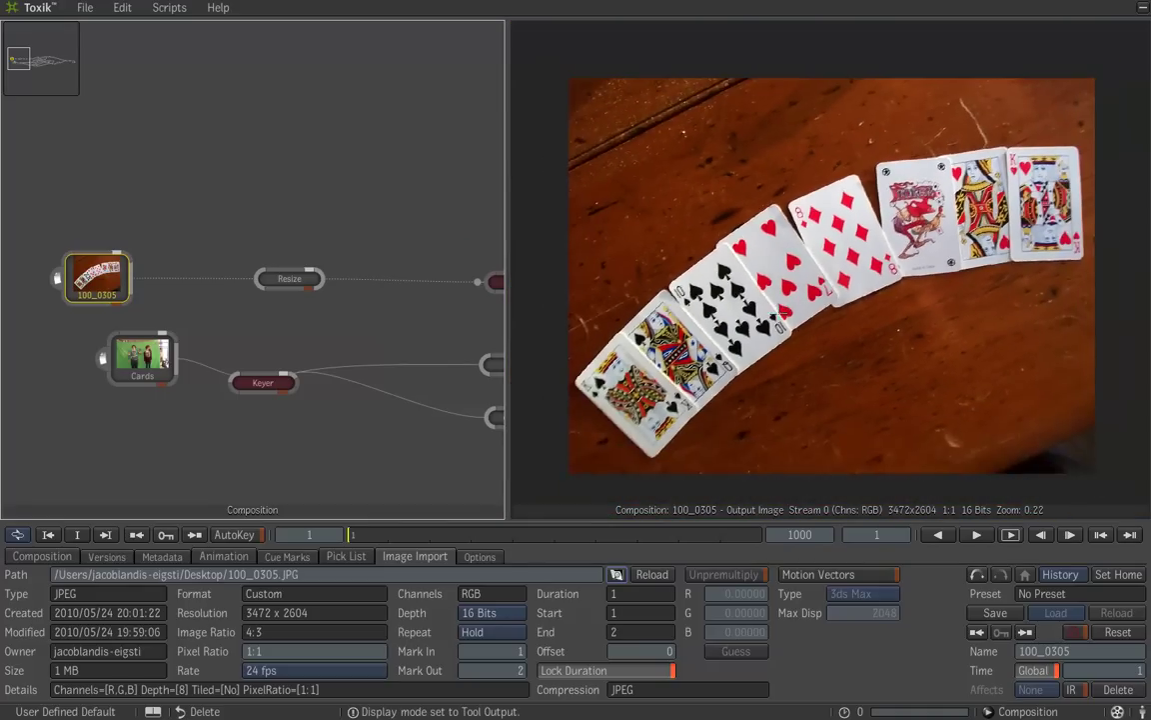
# Display the Paint (2) node's output and examine the painted-out card faces up close
pyautogui.moveTo(389, 319); pyautogui.dragTo(72, 342)
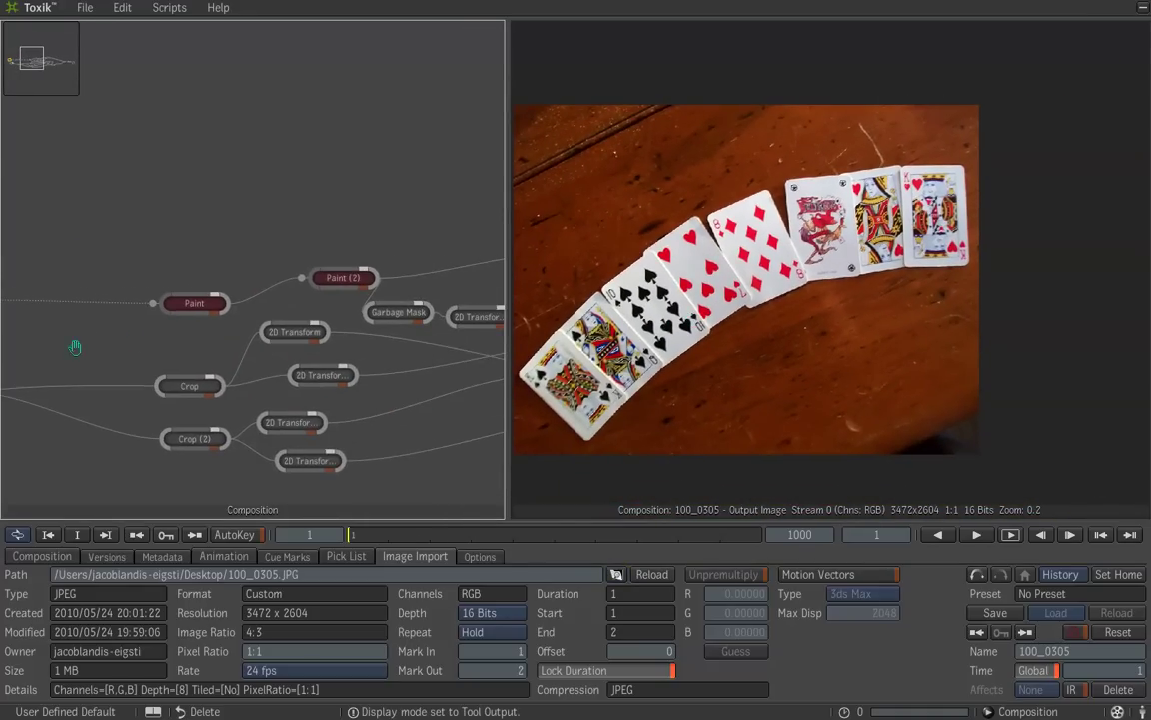
pyautogui.click(342, 280)
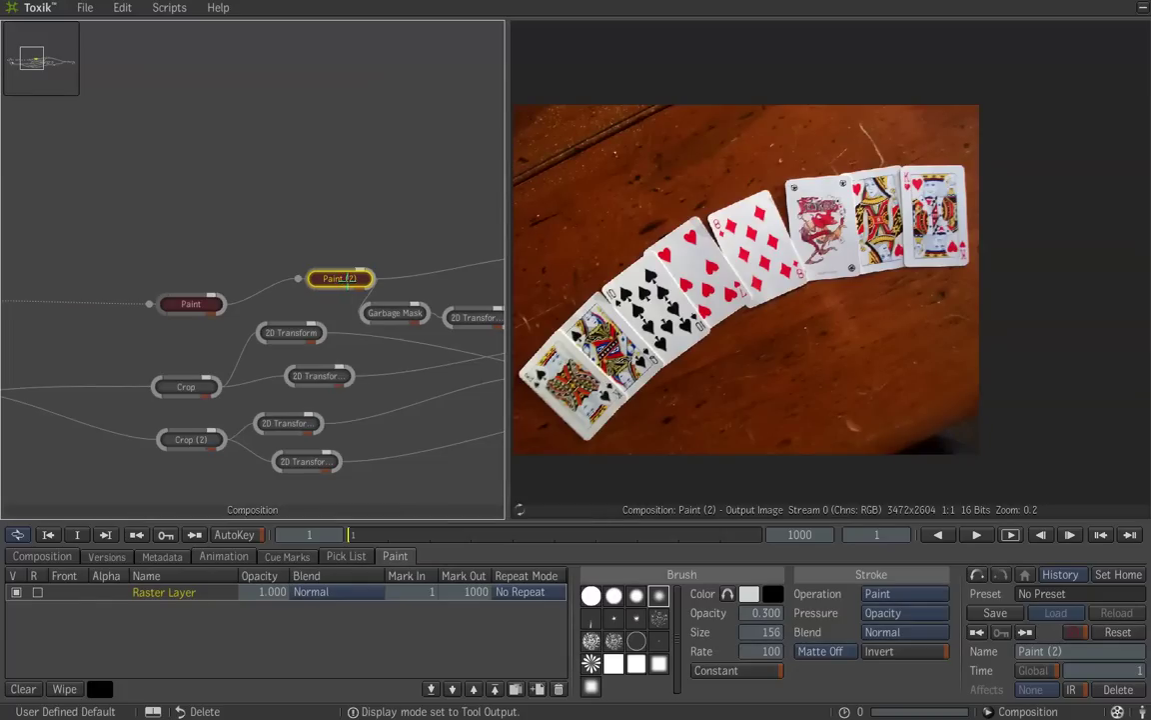
pyautogui.scroll(4, 733, 265)
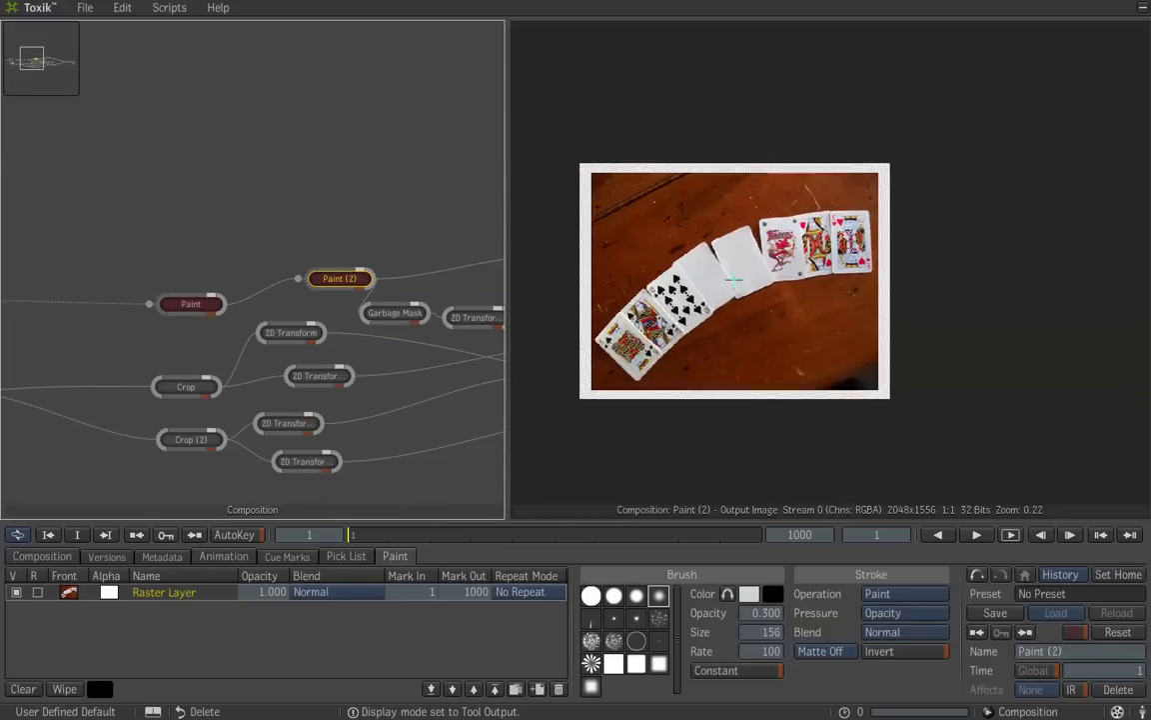
pyautogui.scroll(1, 730, 265)
pyautogui.moveTo(673, 263); pyautogui.dragTo(764, 267)
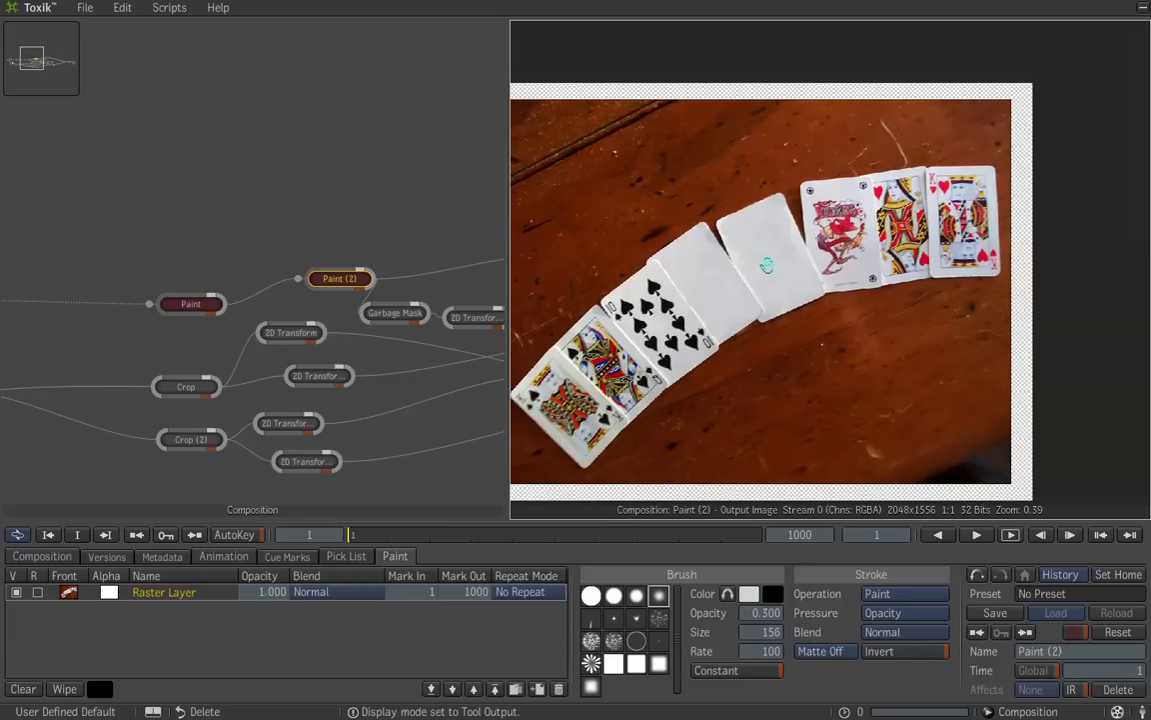
# Inspect how the Garbage Mask node isolates a blank card from Paint (2) and how the 2D Transform node repositions it
pyautogui.moveTo(373, 309); pyautogui.dragTo(242, 324)
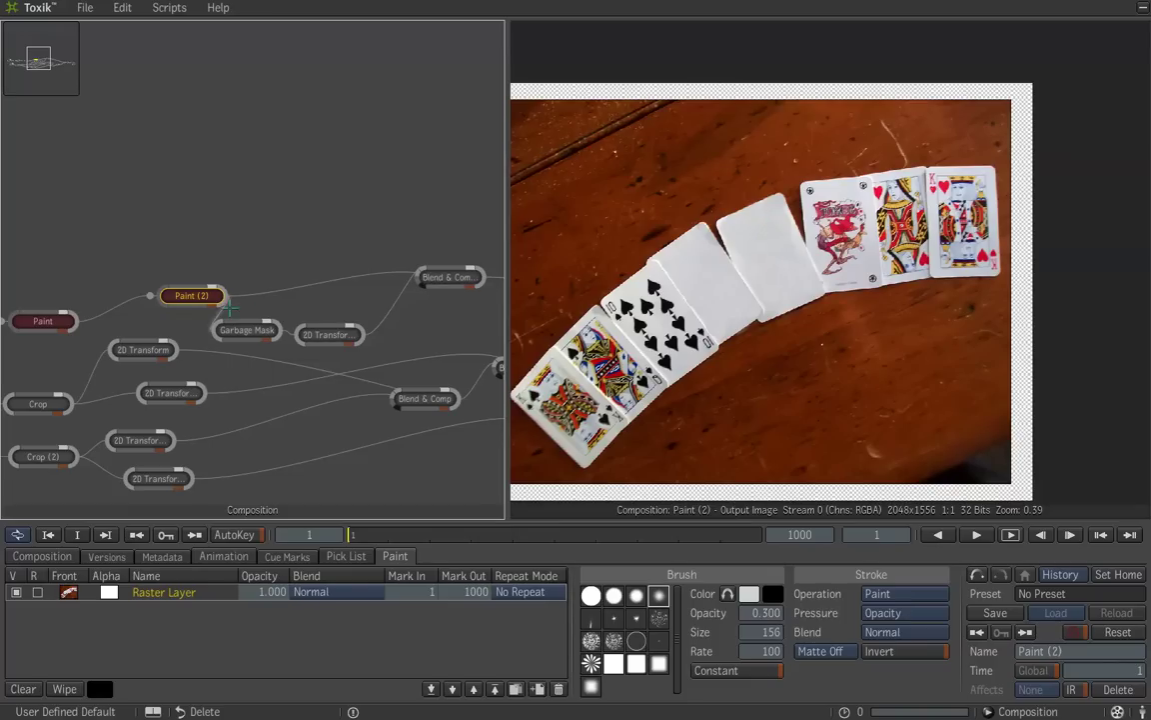
pyautogui.click(245, 335)
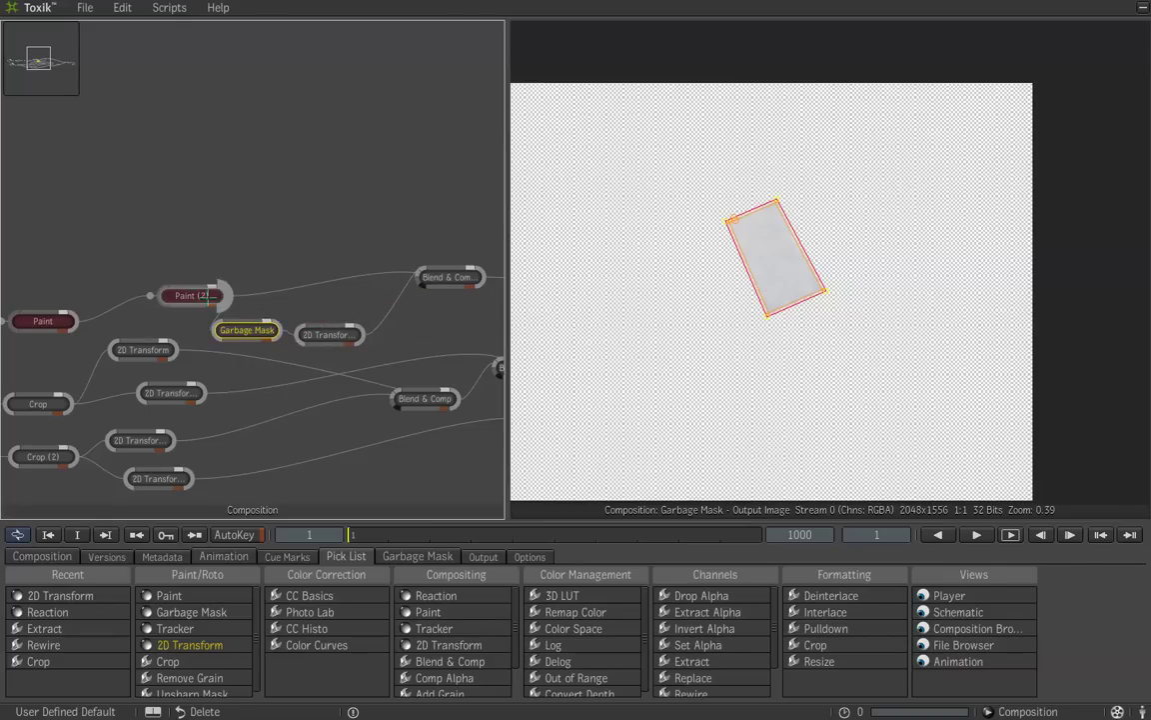
pyautogui.click(190, 295)
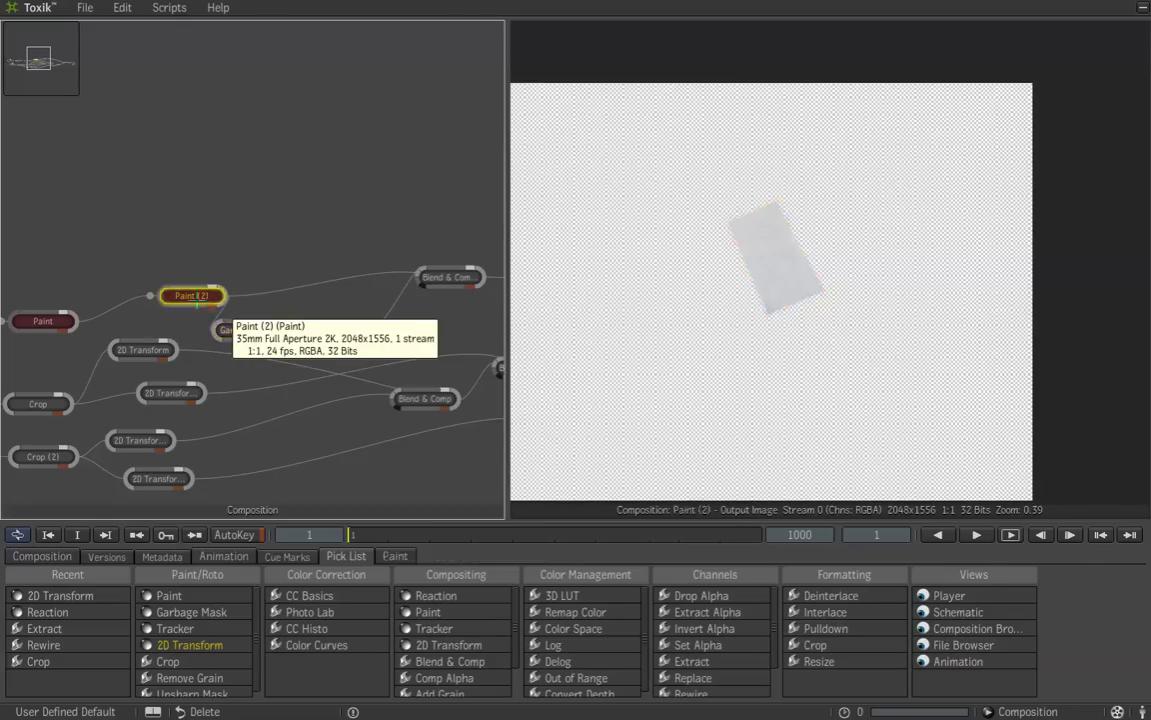
pyautogui.click(247, 328)
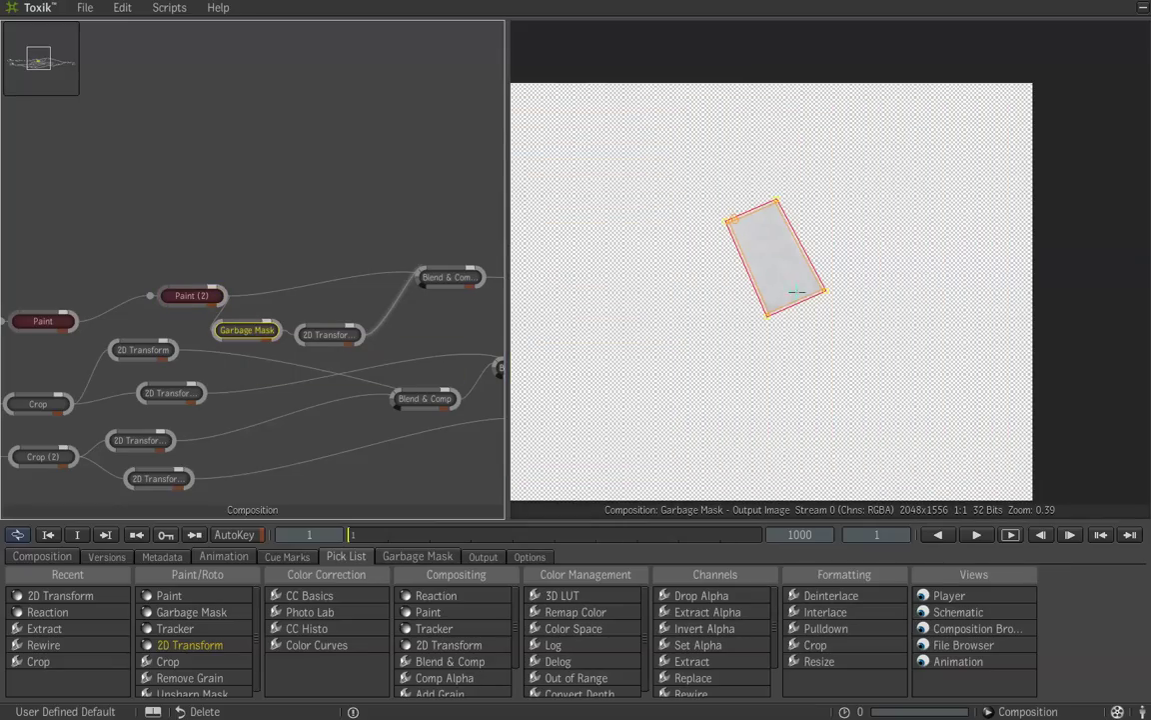
pyautogui.click(332, 334)
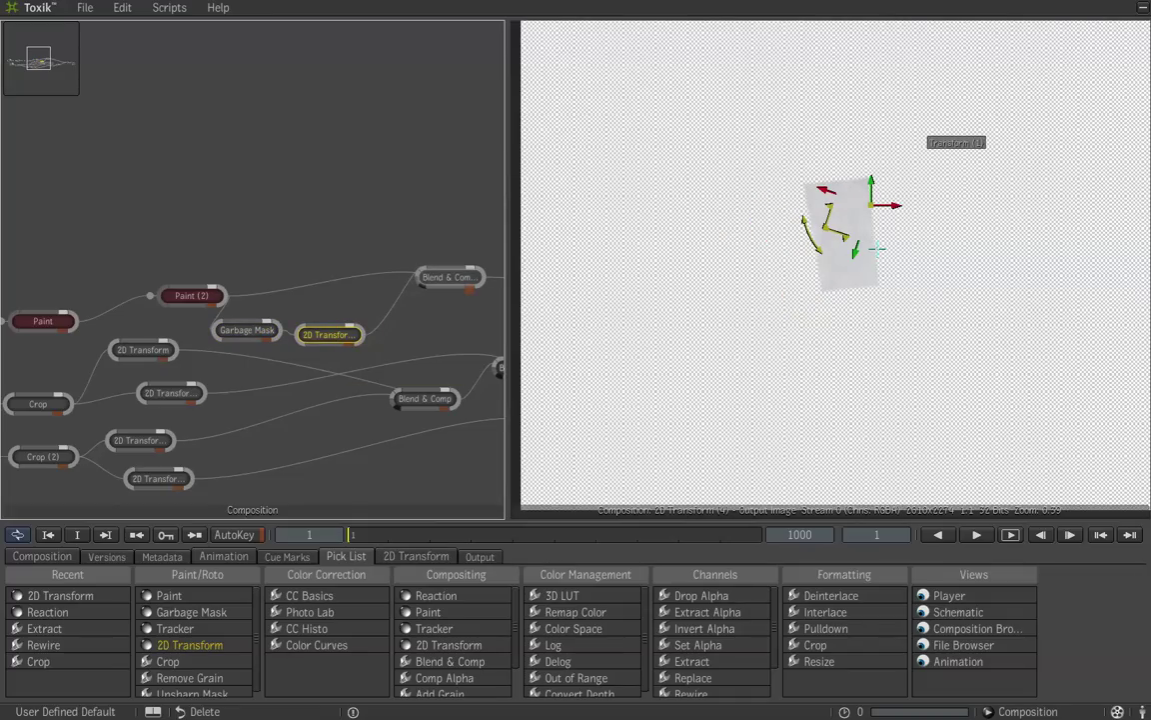
# Compare the outputs of Paint (2), 2D Transform (4) and Blend & Comp (3), examining the joker card's area
pyautogui.click(185, 294)
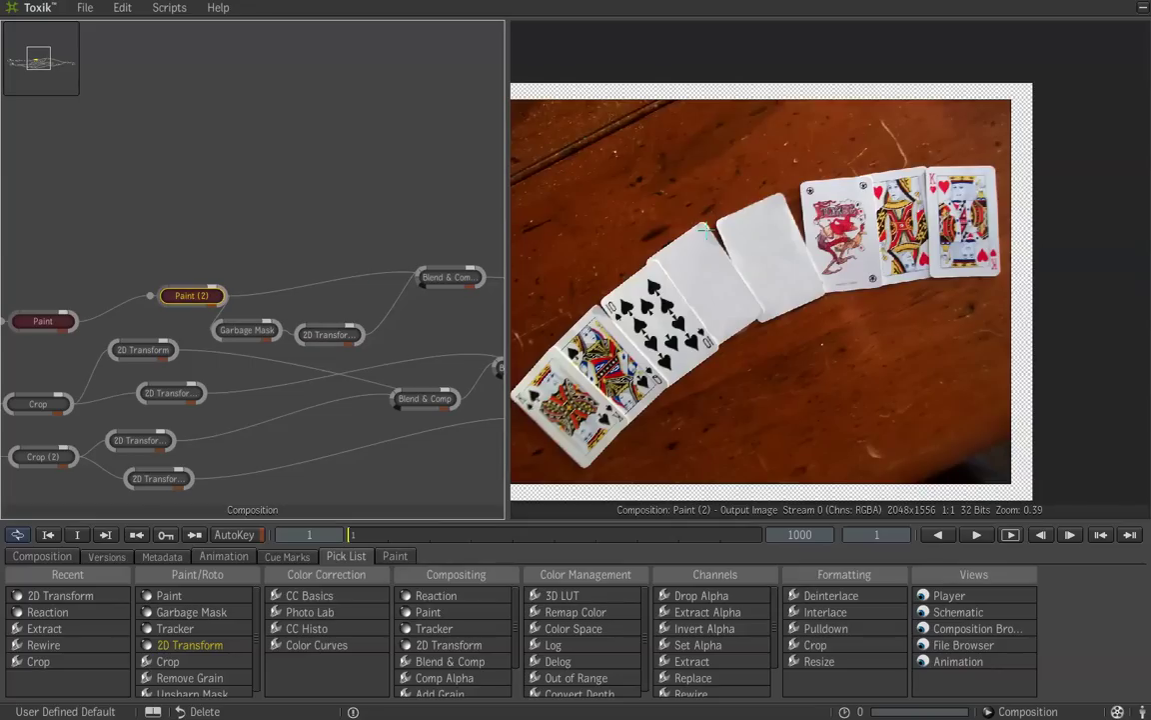
pyautogui.scroll(3, 703, 229)
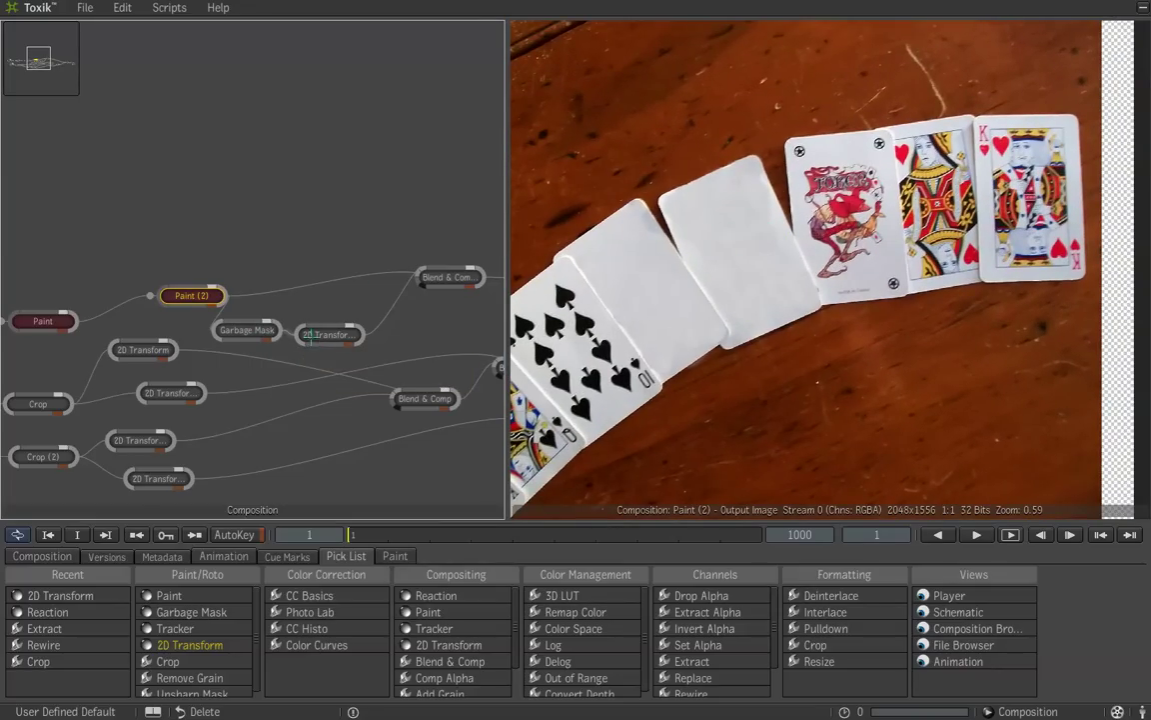
pyautogui.click(320, 336)
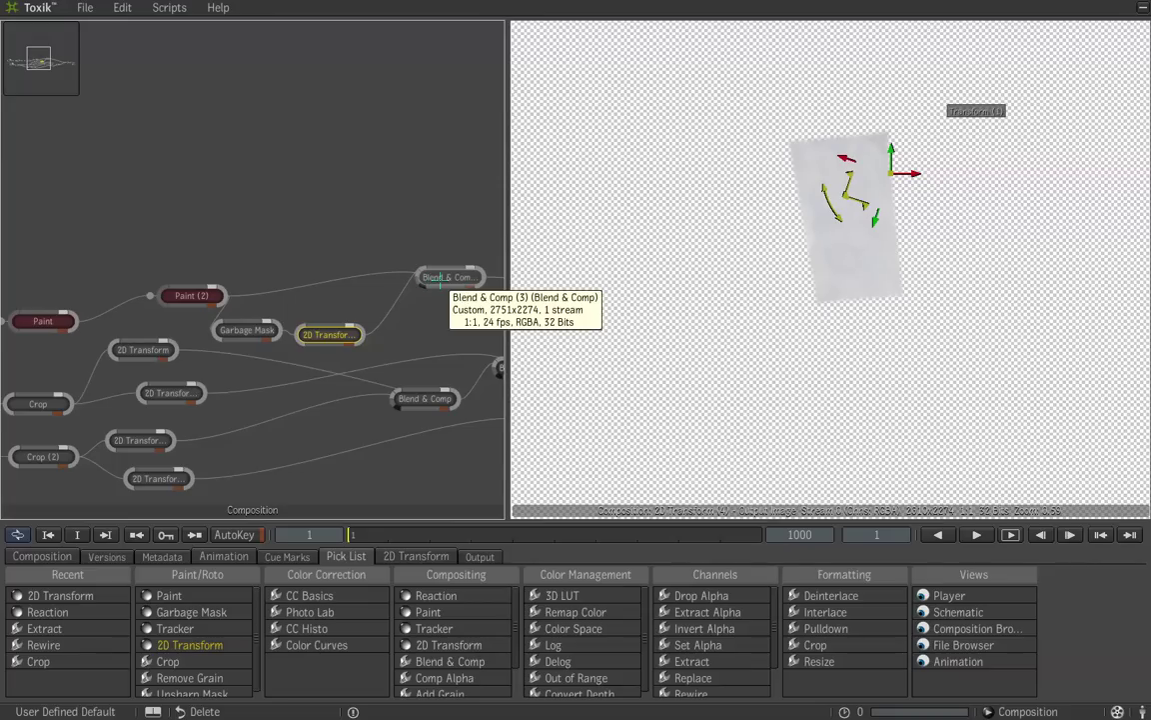
pyautogui.click(440, 280)
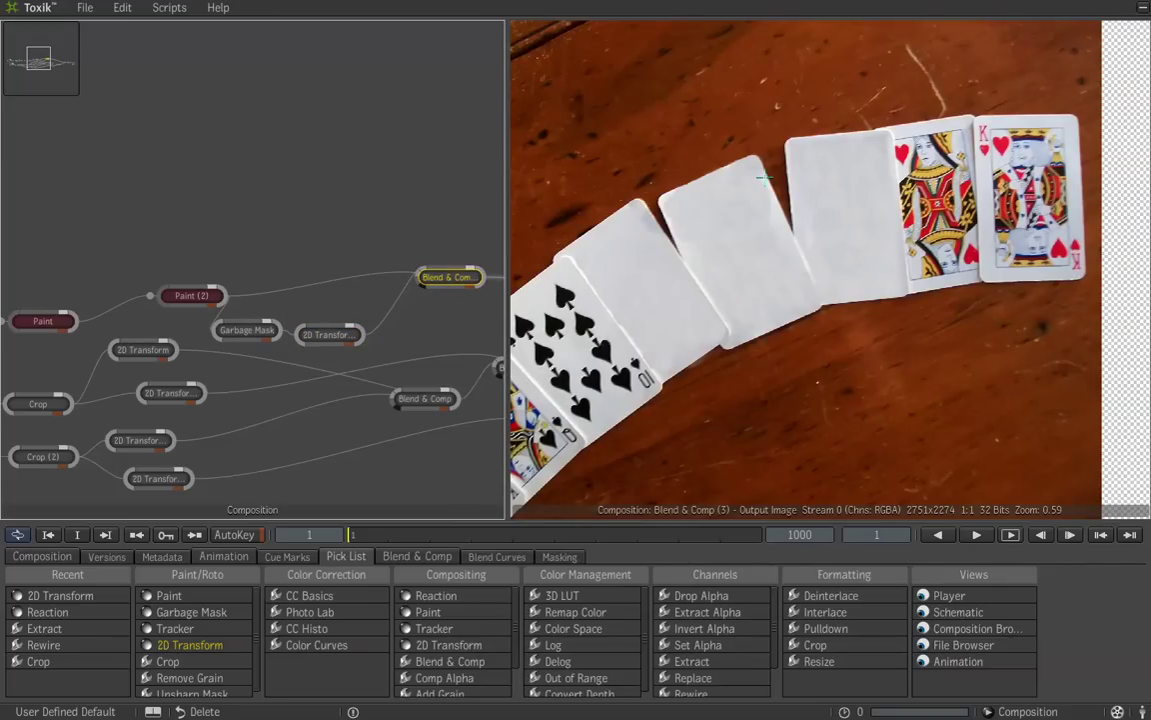
pyautogui.scroll(-5, 595, 257)
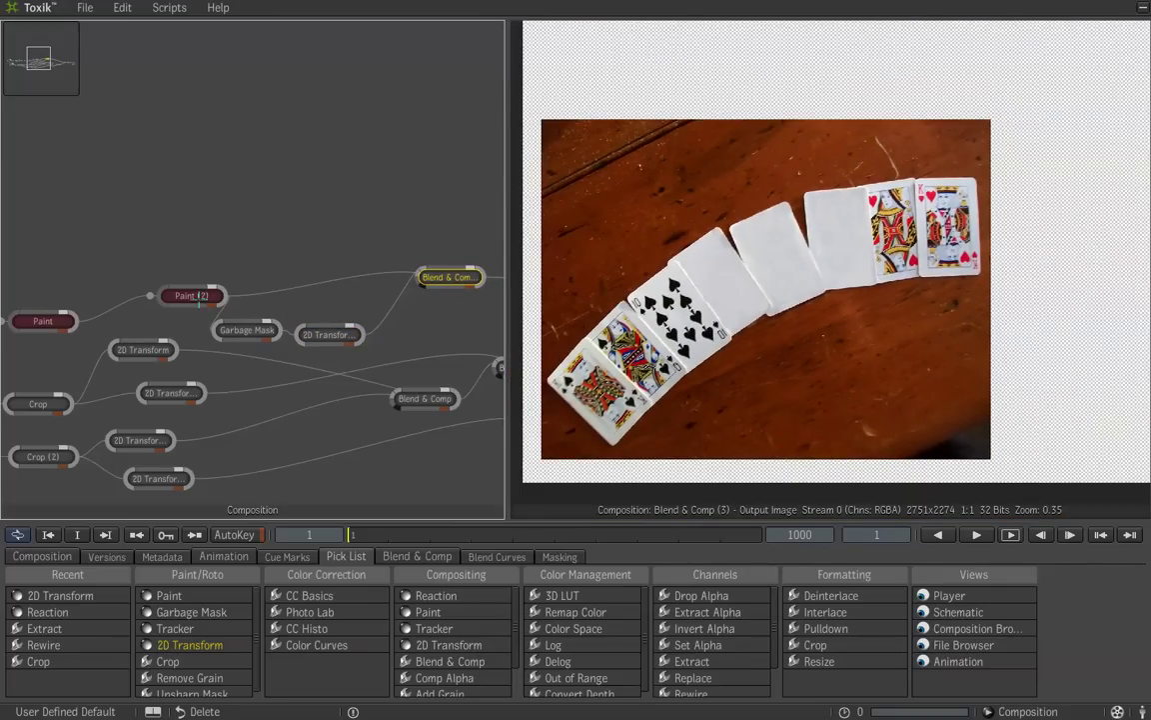
pyautogui.click(185, 293)
pyautogui.click(442, 281)
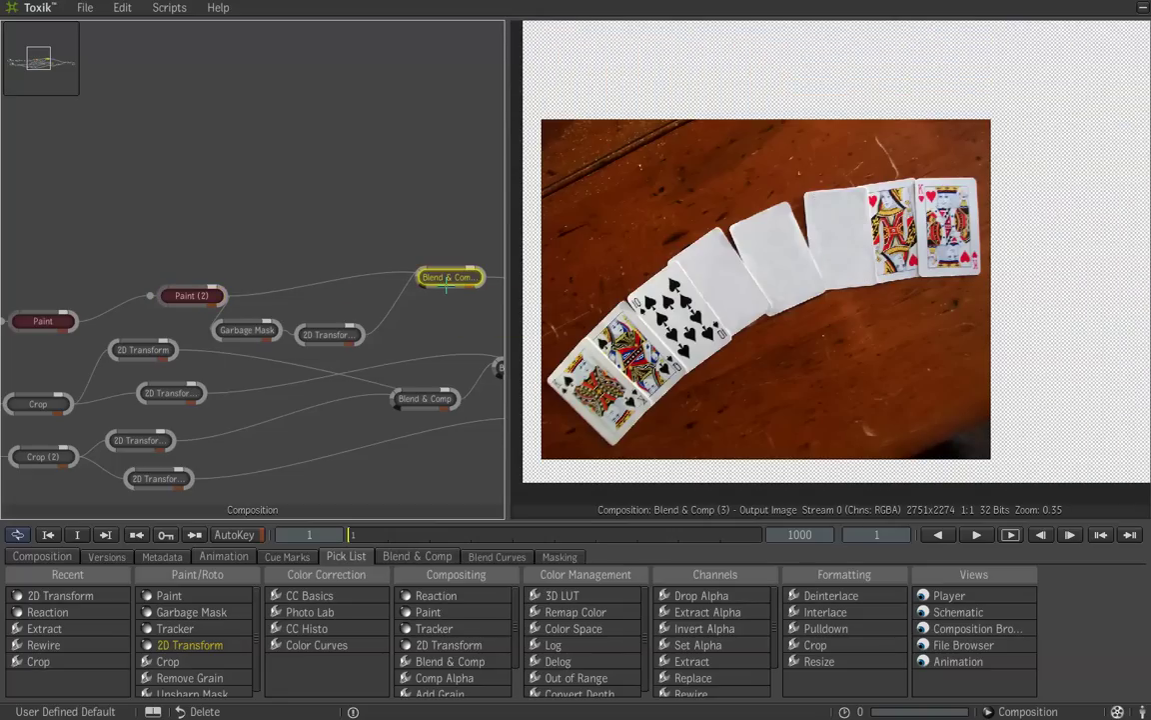
pyautogui.moveTo(750, 257); pyautogui.dragTo(727, 271)
pyautogui.scroll(3, 726, 272)
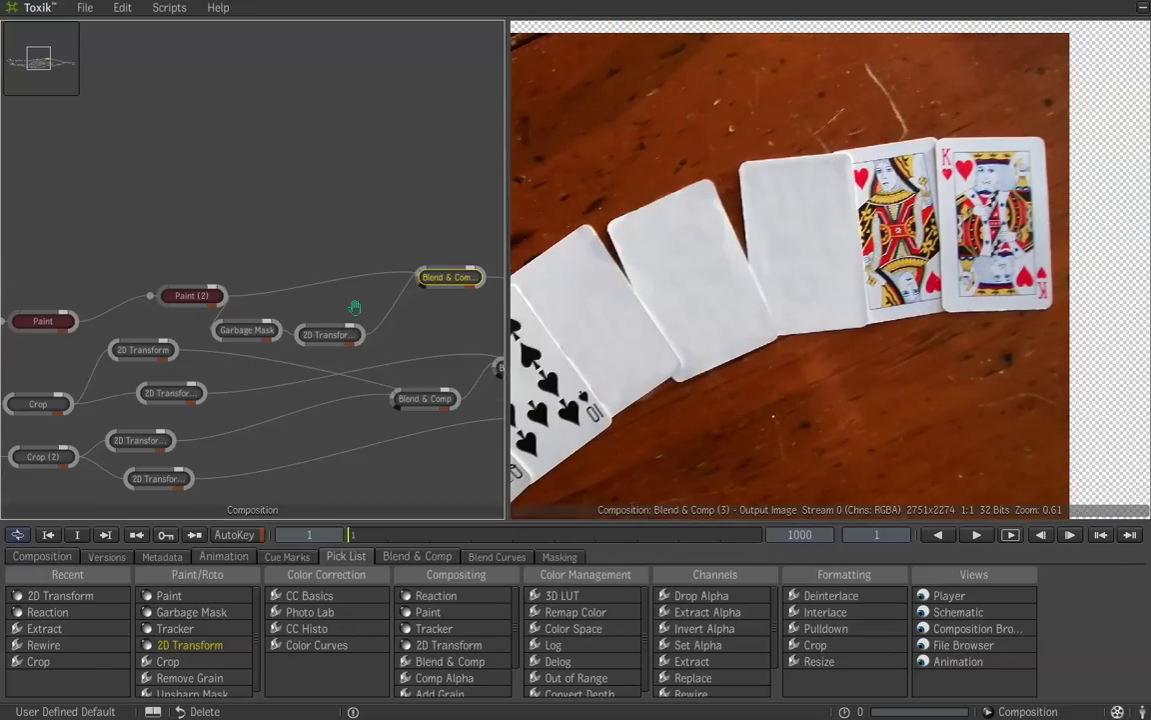
# Add a Garbage Mask node to the schematic beside Blend & Comp (3)
pyautogui.moveTo(355, 306); pyautogui.dragTo(124, 329)
pyautogui.scroll(4, 255, 278)
pyautogui.scroll(-4, 252, 282)
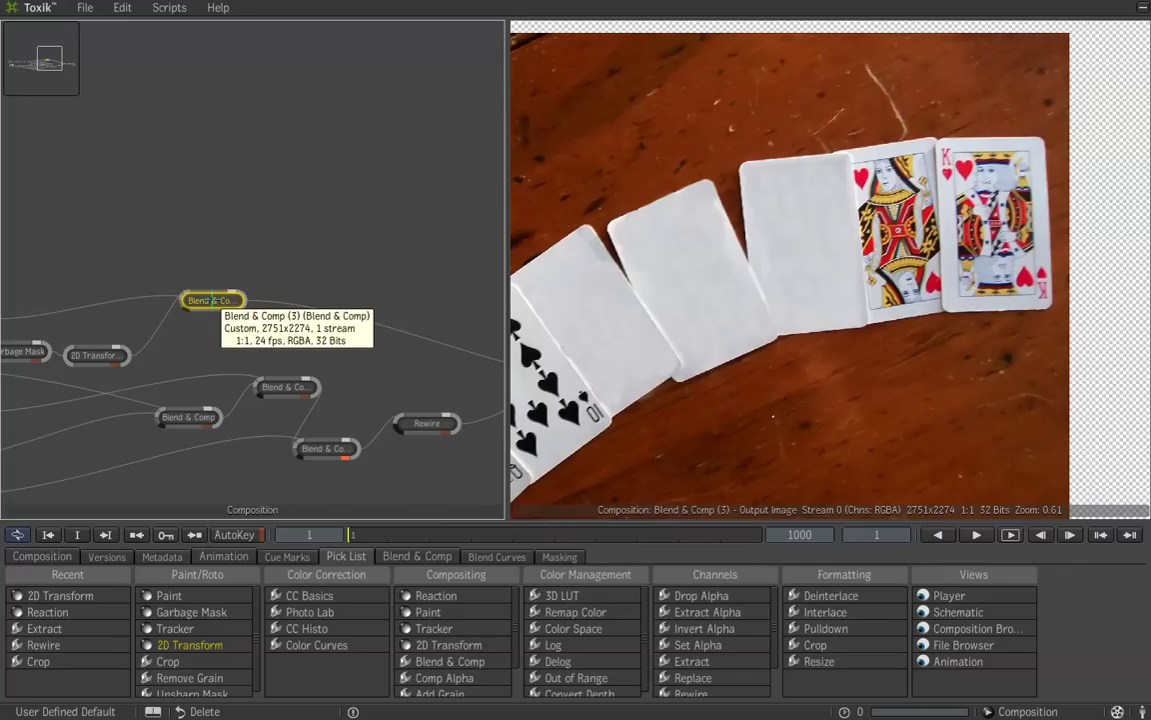
pyautogui.middleClick(778, 261)
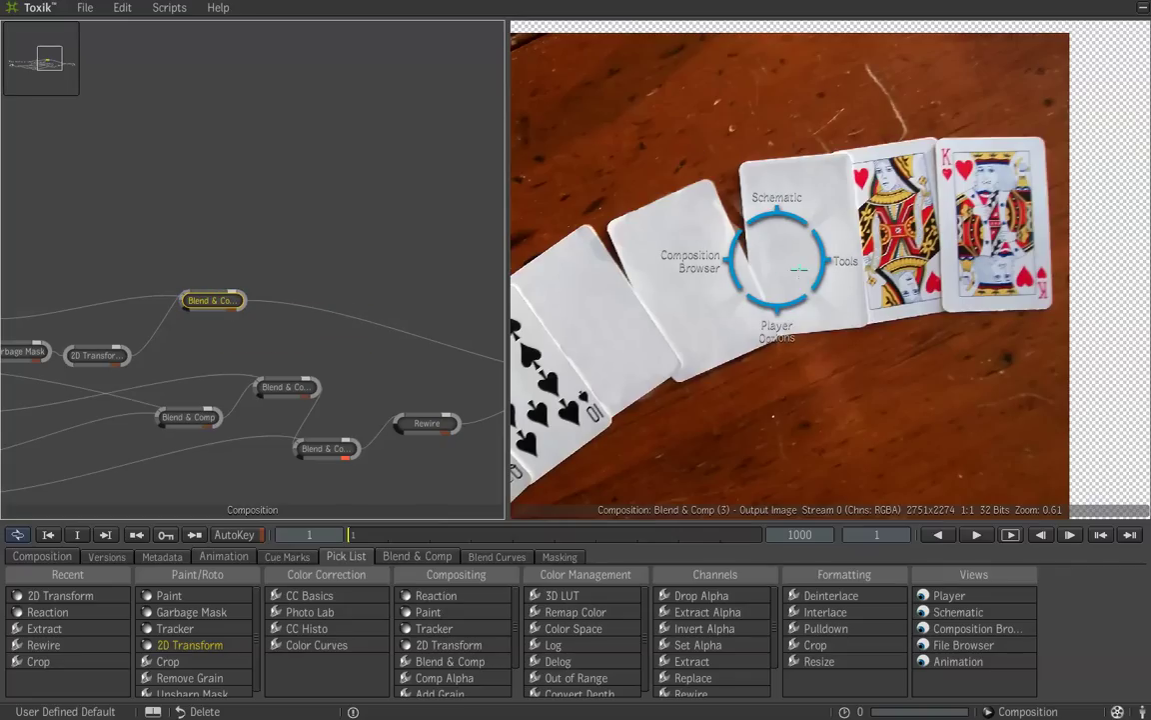
pyautogui.moveTo(1029, 342)
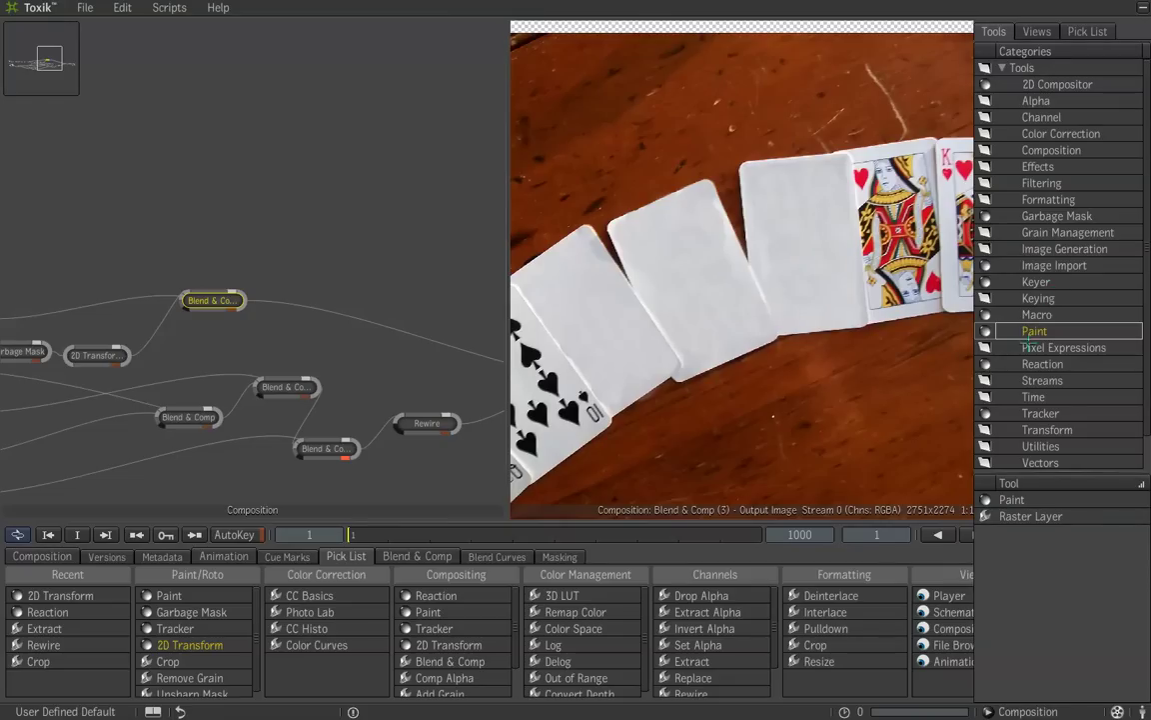
pyautogui.moveTo(1056, 216); pyautogui.dragTo(263, 300)
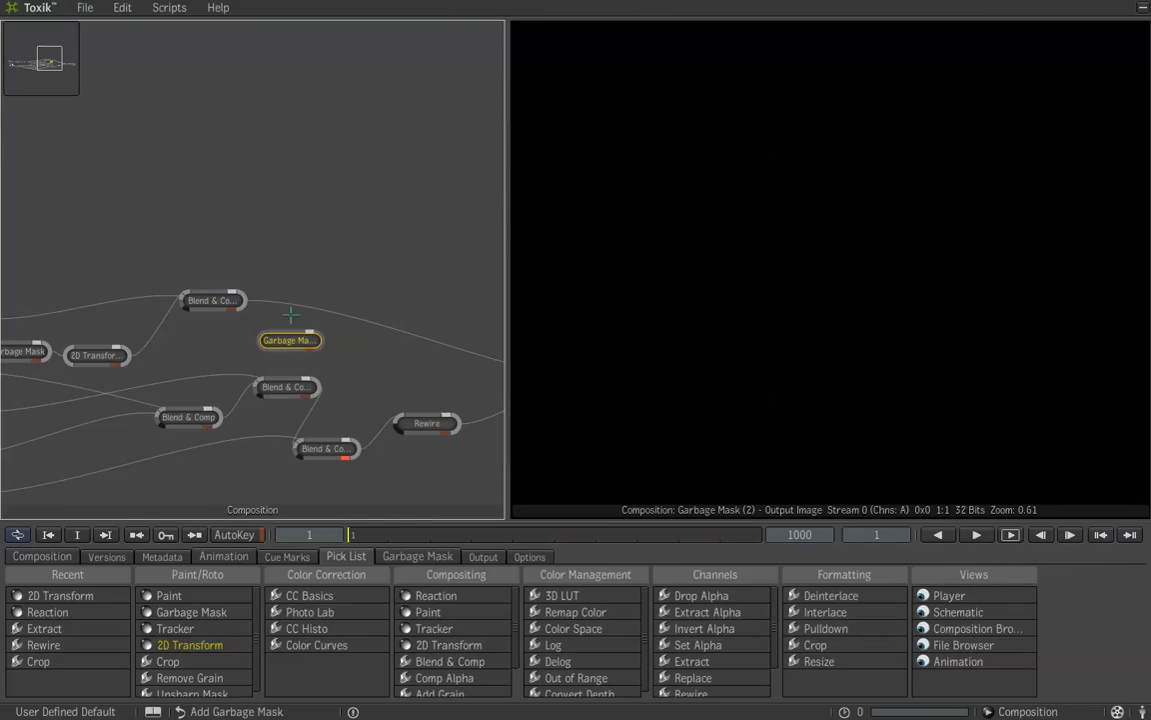
# Connect the output of Blend & Comp (3) to the new Garbage Mask node and display the mask's output
pyautogui.scroll(-3, 244, 352)
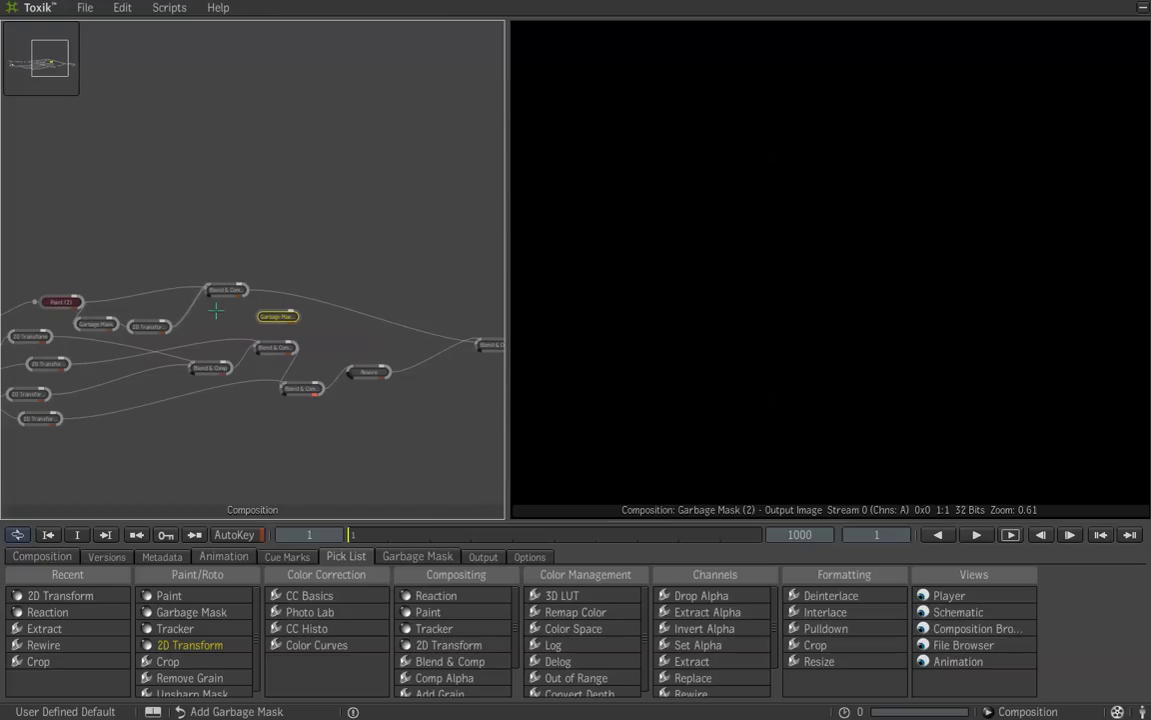
pyautogui.scroll(3, 218, 314)
pyautogui.scroll(2, 218, 314)
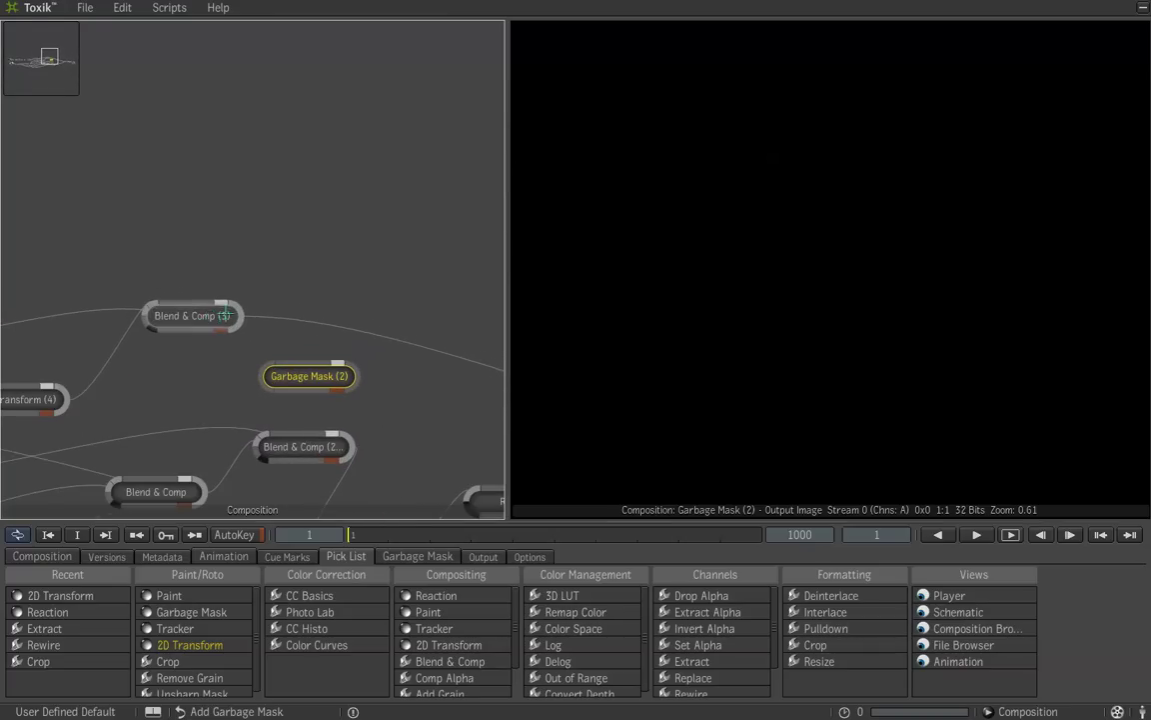
pyautogui.click(218, 315)
pyautogui.moveTo(240, 328); pyautogui.dragTo(284, 363)
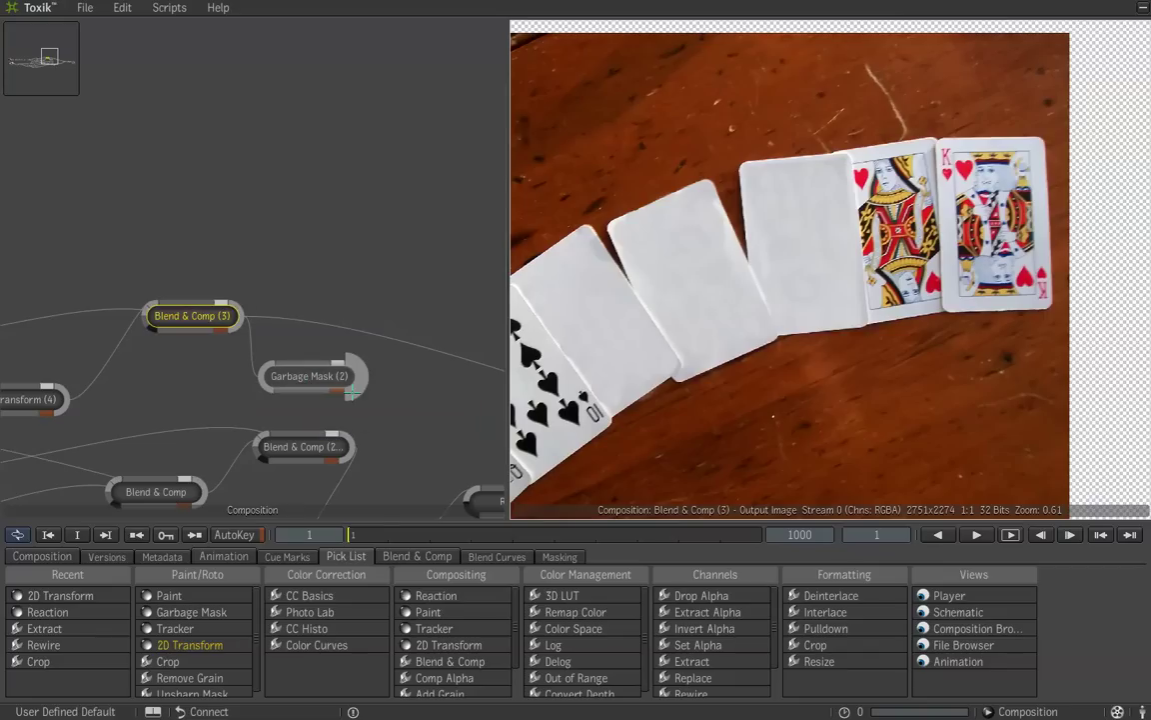
pyautogui.scroll(-4, 389, 404)
pyautogui.click(298, 346)
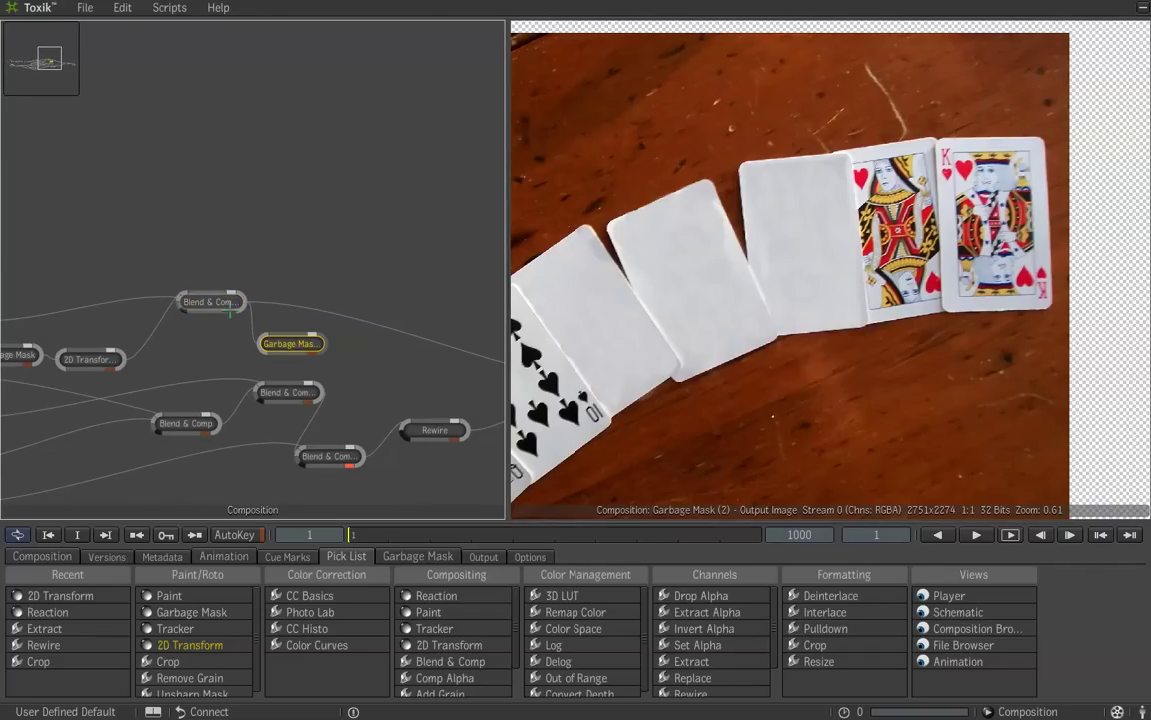
# Start a freeform mask along the lower edge of the blank card beside the queen, then delete Garbage Mask (2)
pyautogui.moveTo(321, 367); pyautogui.dragTo(182, 345)
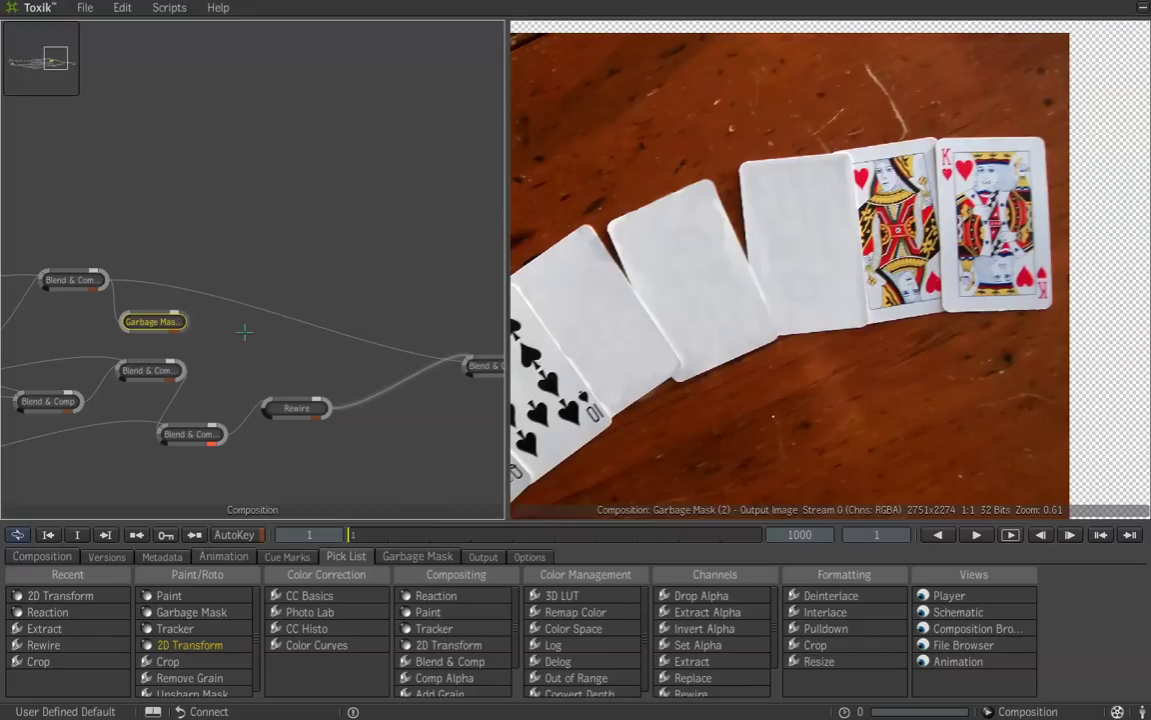
pyautogui.hotkey('ctrl', '1')
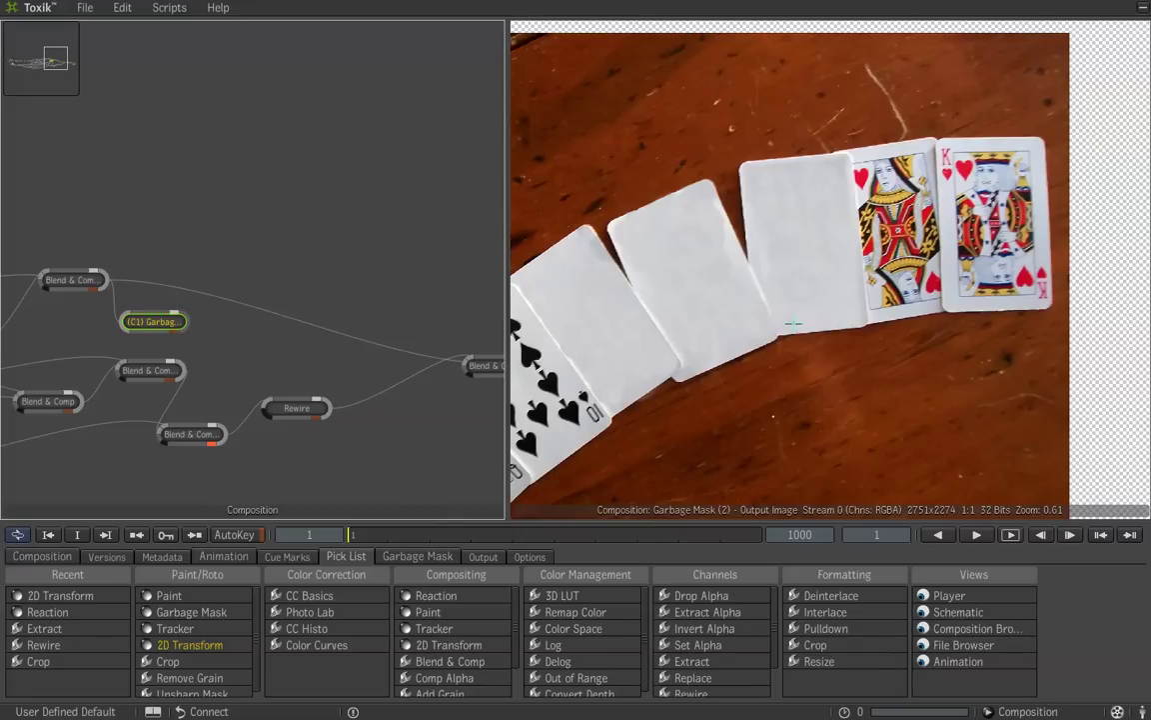
pyautogui.click(777, 323)
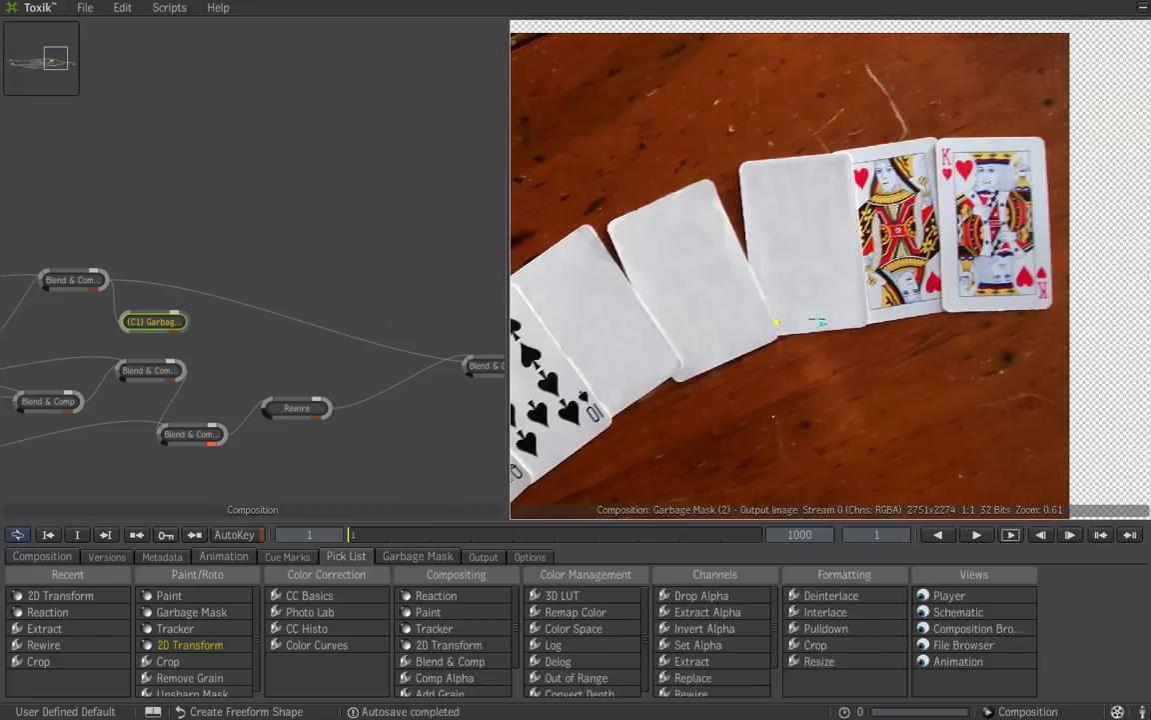
pyautogui.click(817, 321)
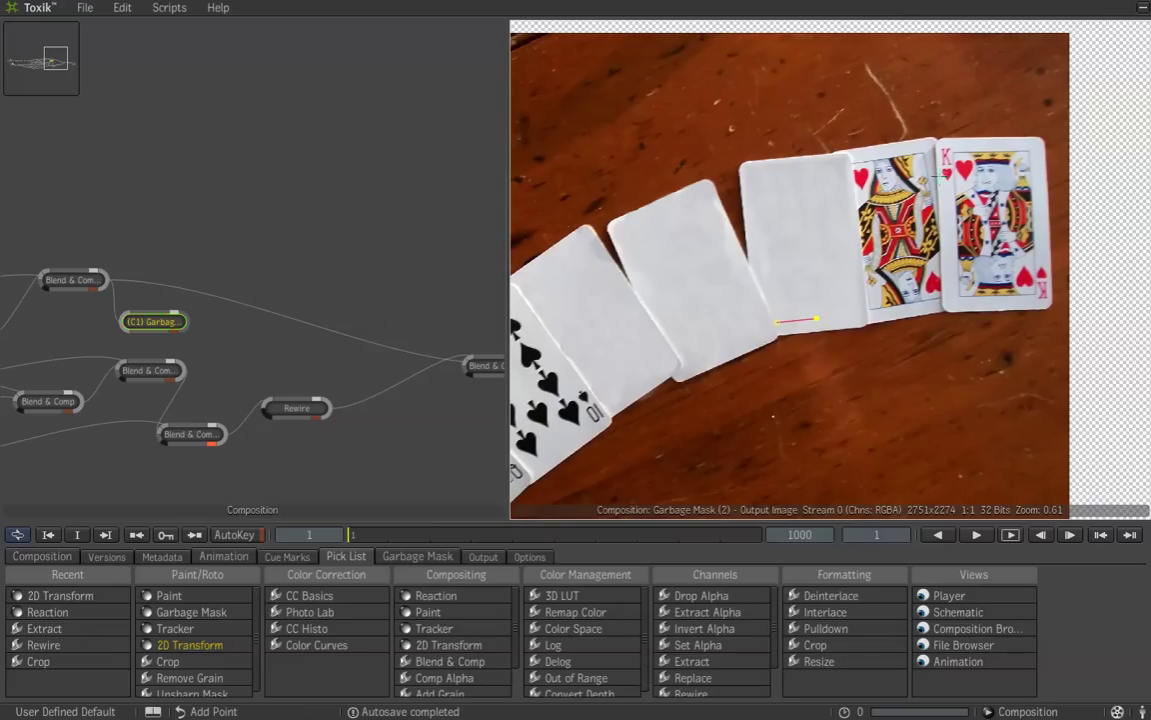
pyautogui.click(836, 316)
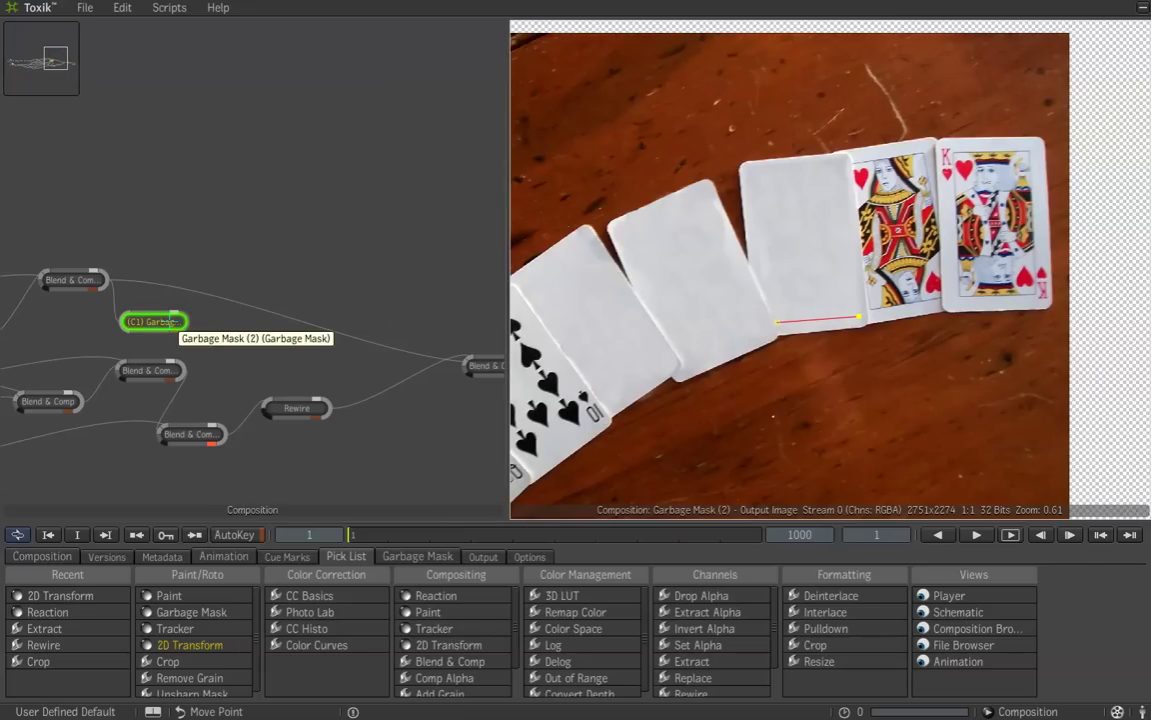
pyautogui.press('Delete')
# Add a new Garbage Mask node to the schematic and feed it from the output of Blend & Comp (3)
pyautogui.press('space')
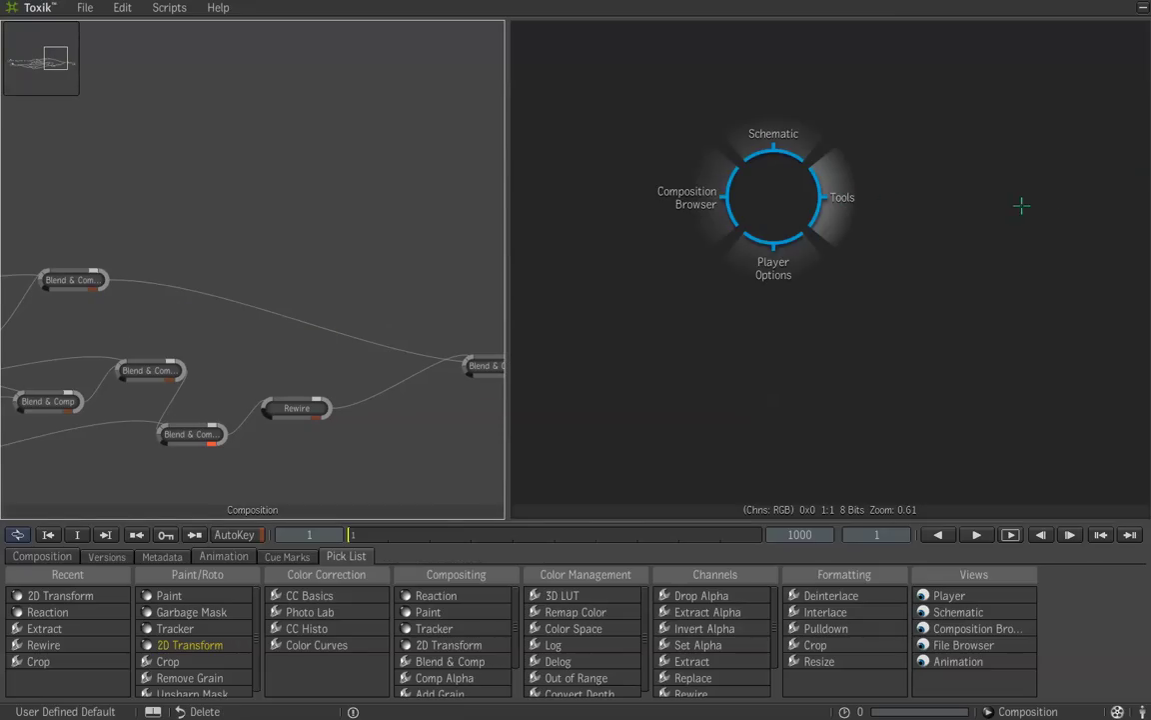
pyautogui.moveTo(268, 268); pyautogui.dragTo(146, 310)
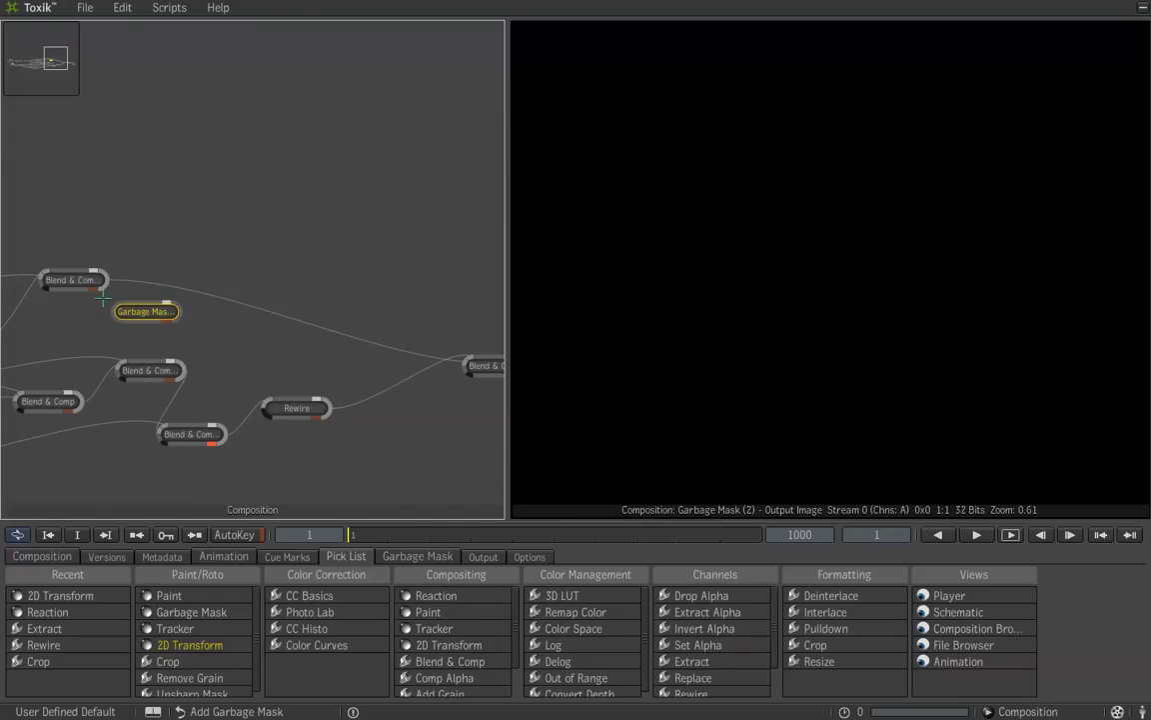
pyautogui.click(100, 279)
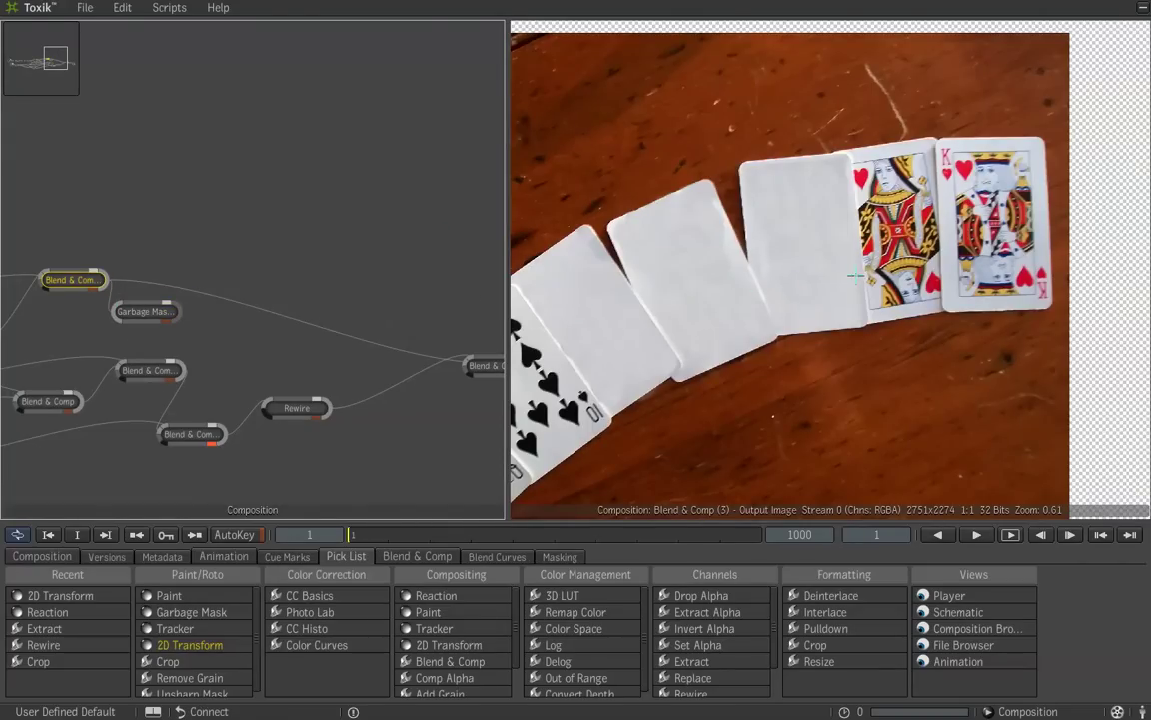
pyautogui.scroll(3, 855, 275)
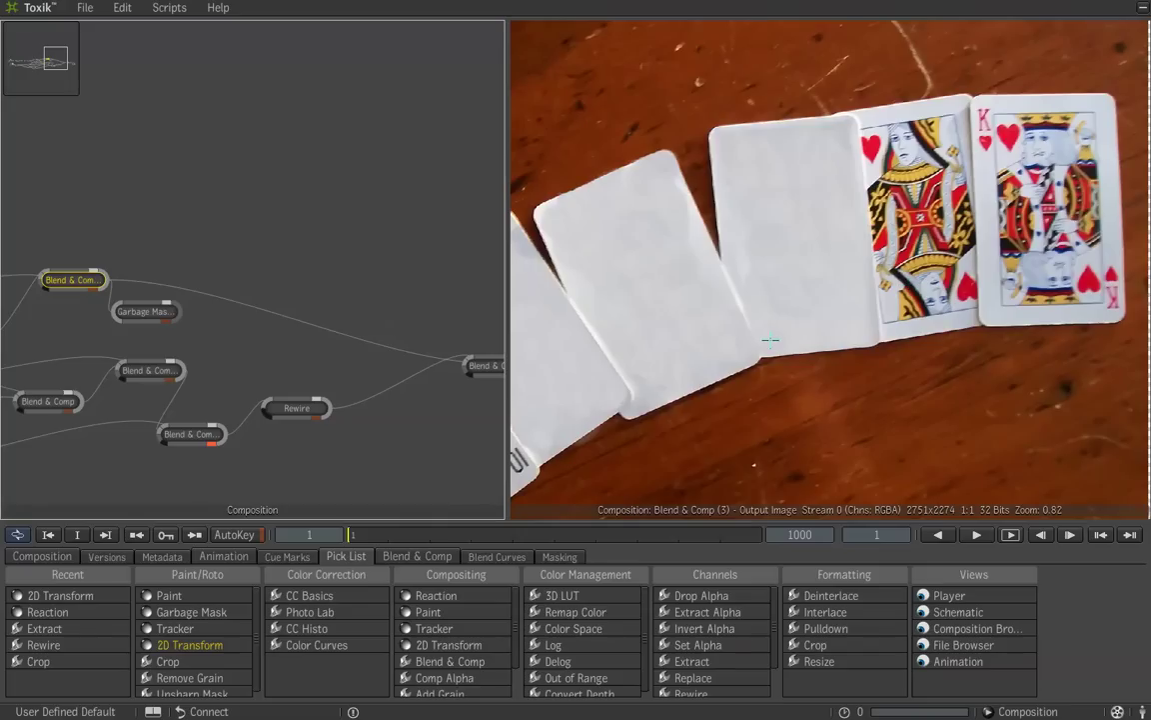
# Draw a closed four-point freeform shape in Garbage Mask (2) around the blank card beside the queen
pyautogui.click(147, 311)
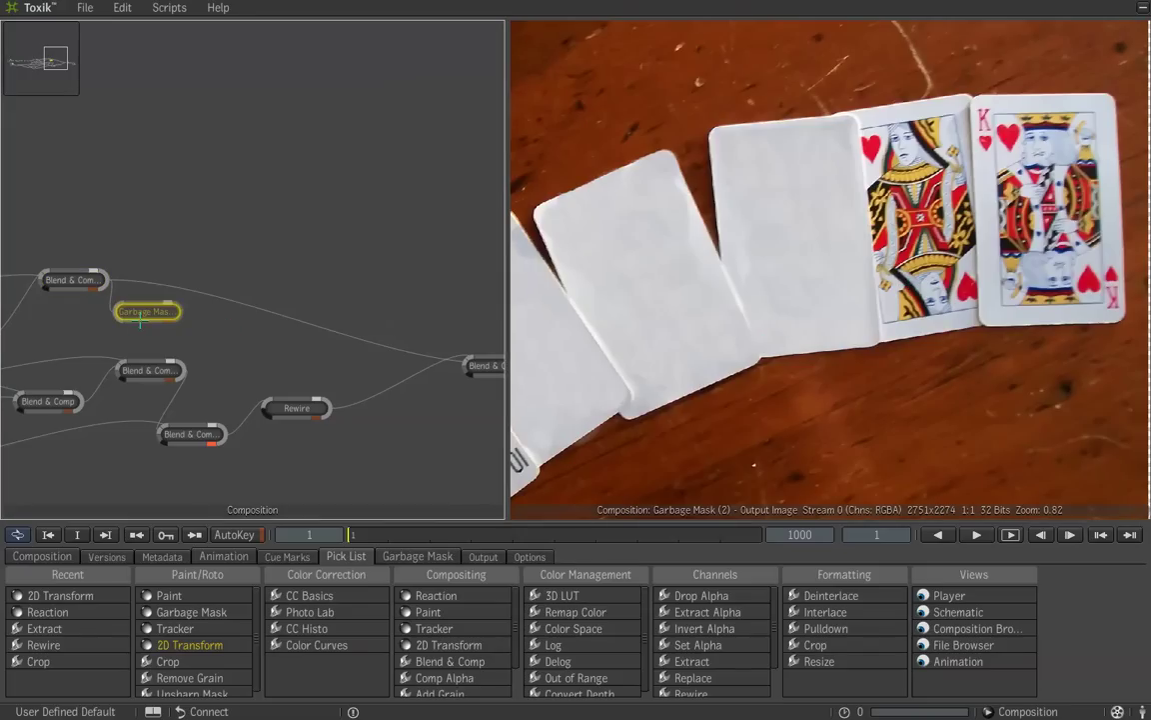
pyautogui.click(767, 338)
pyautogui.click(867, 328)
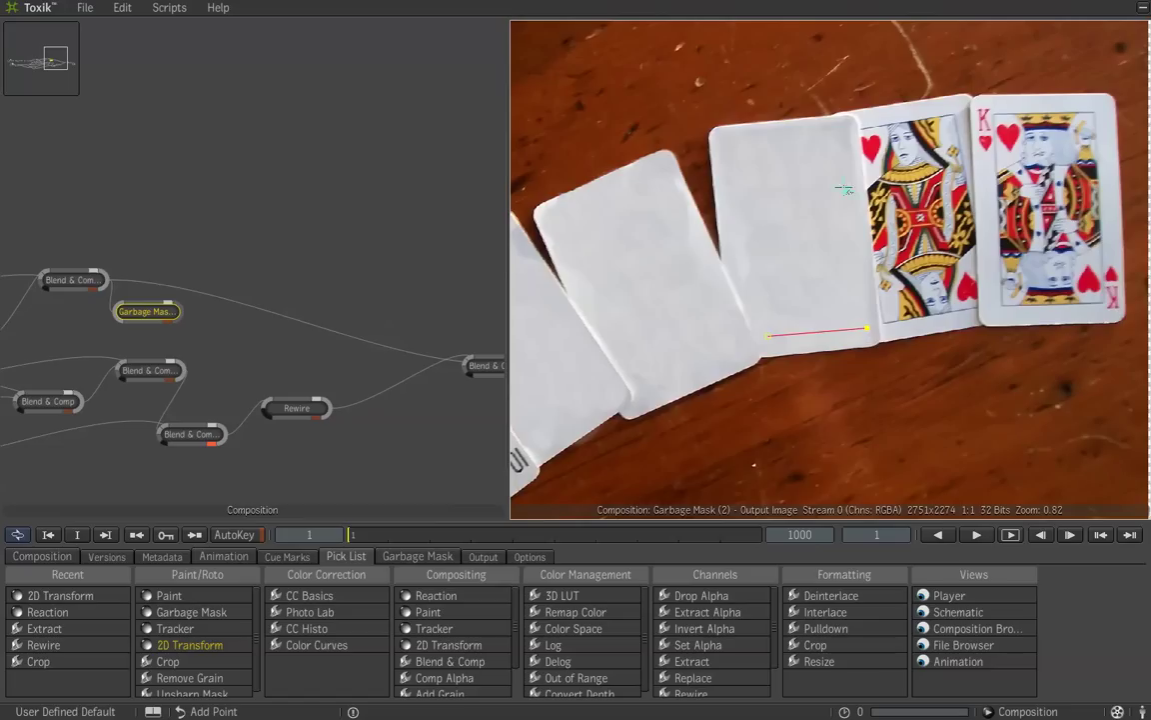
pyautogui.click(847, 127)
pyautogui.click(716, 134)
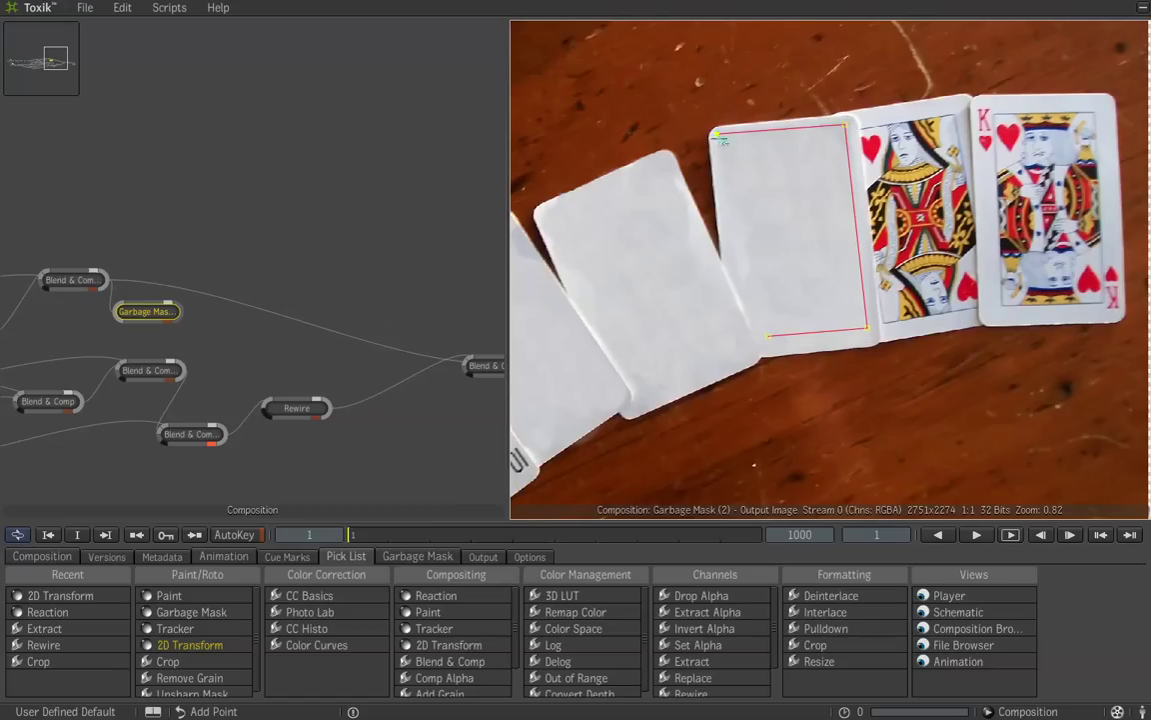
pyautogui.click(768, 338)
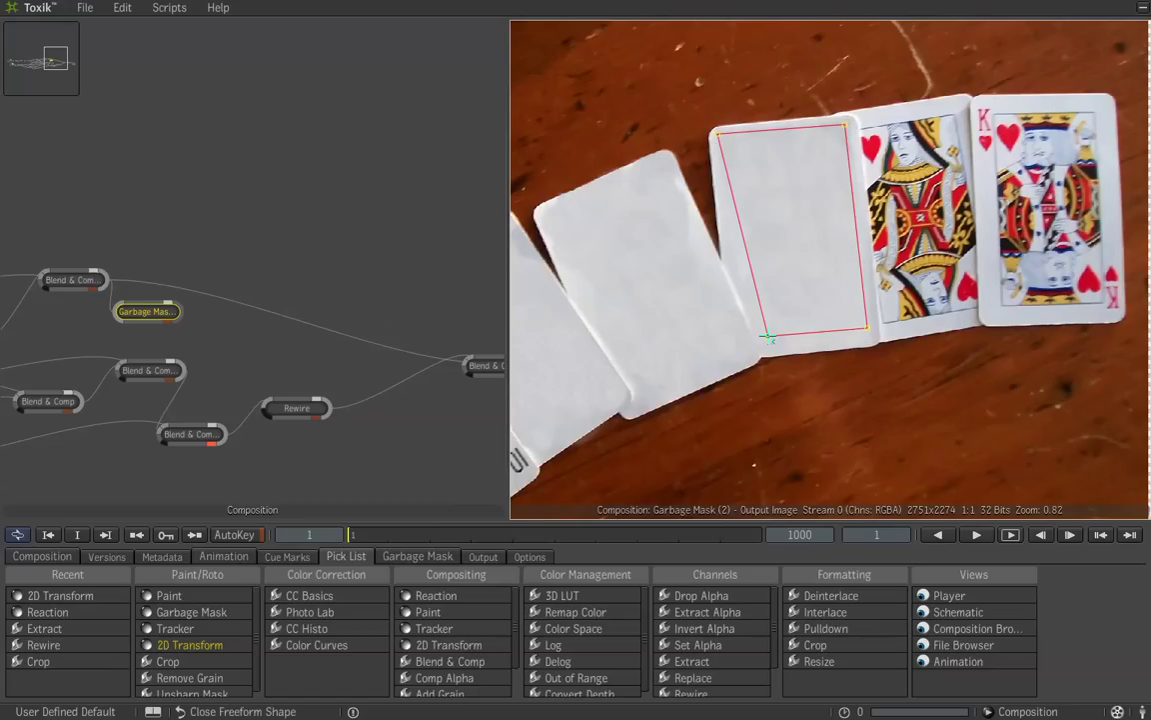
# Insert seven extra points along the mask outline: two on each side, two on the upper edge and one on the lower edge
pyautogui.click(756, 287)
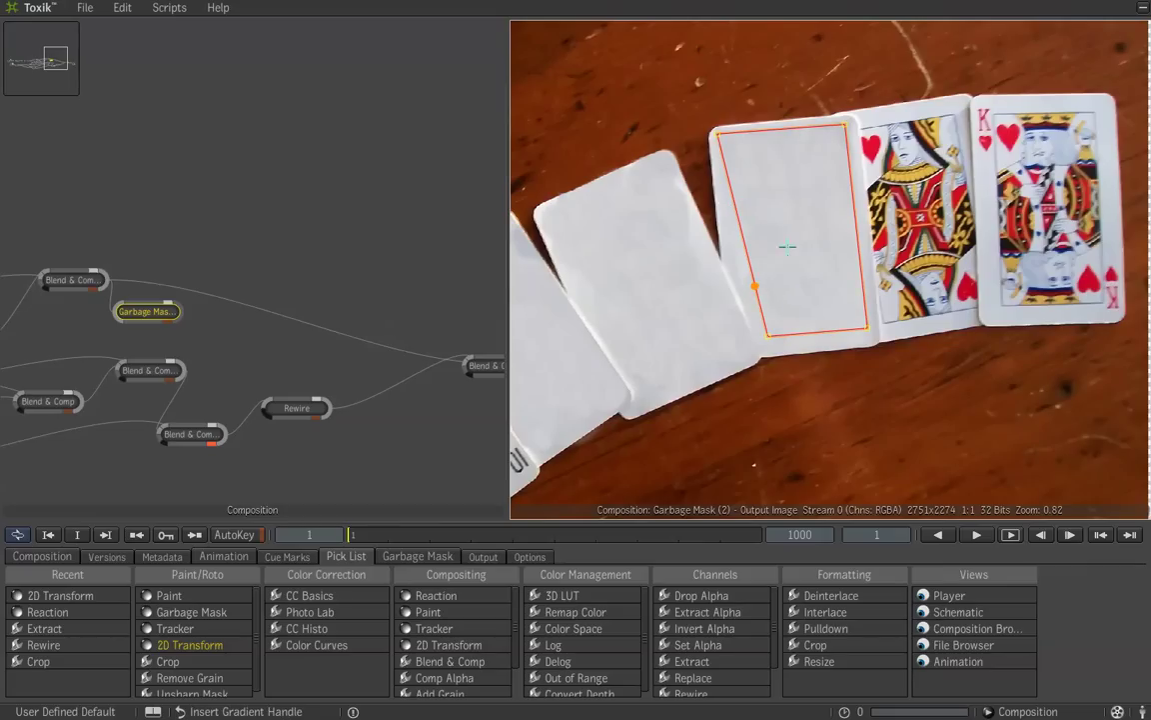
pyautogui.hotkey('ctrl', 'z')
pyautogui.click(750, 262)
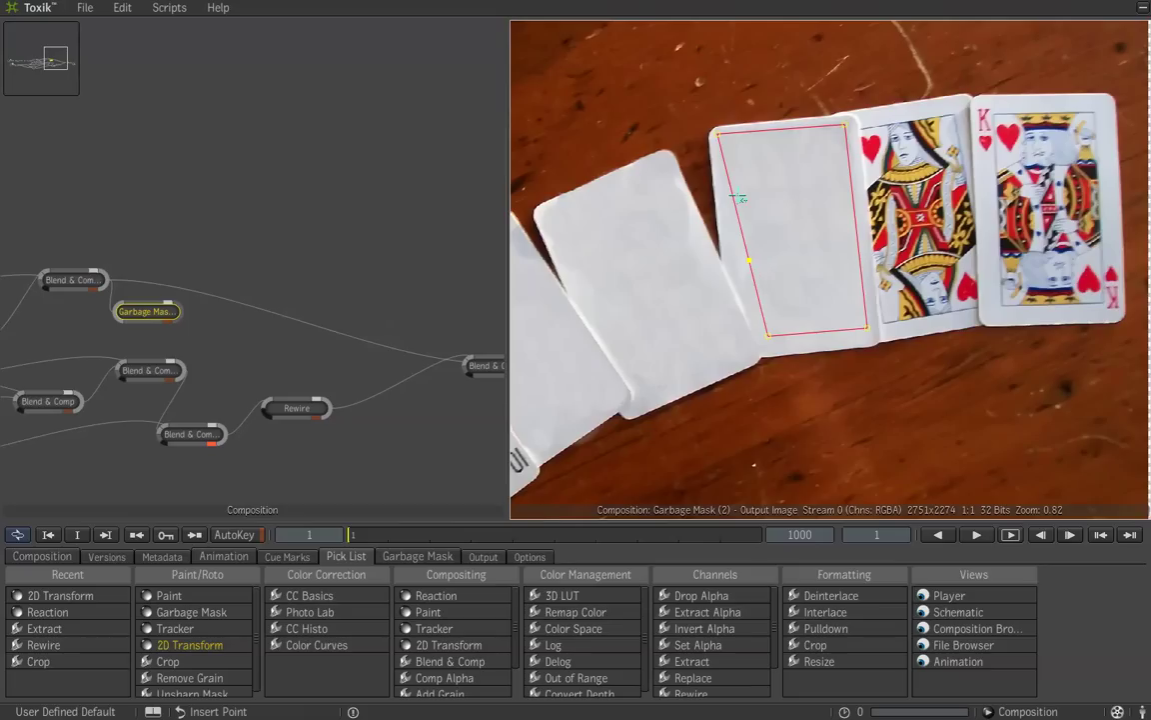
pyautogui.click(730, 181)
pyautogui.click(764, 131)
pyautogui.click(805, 128)
pyautogui.click(851, 186)
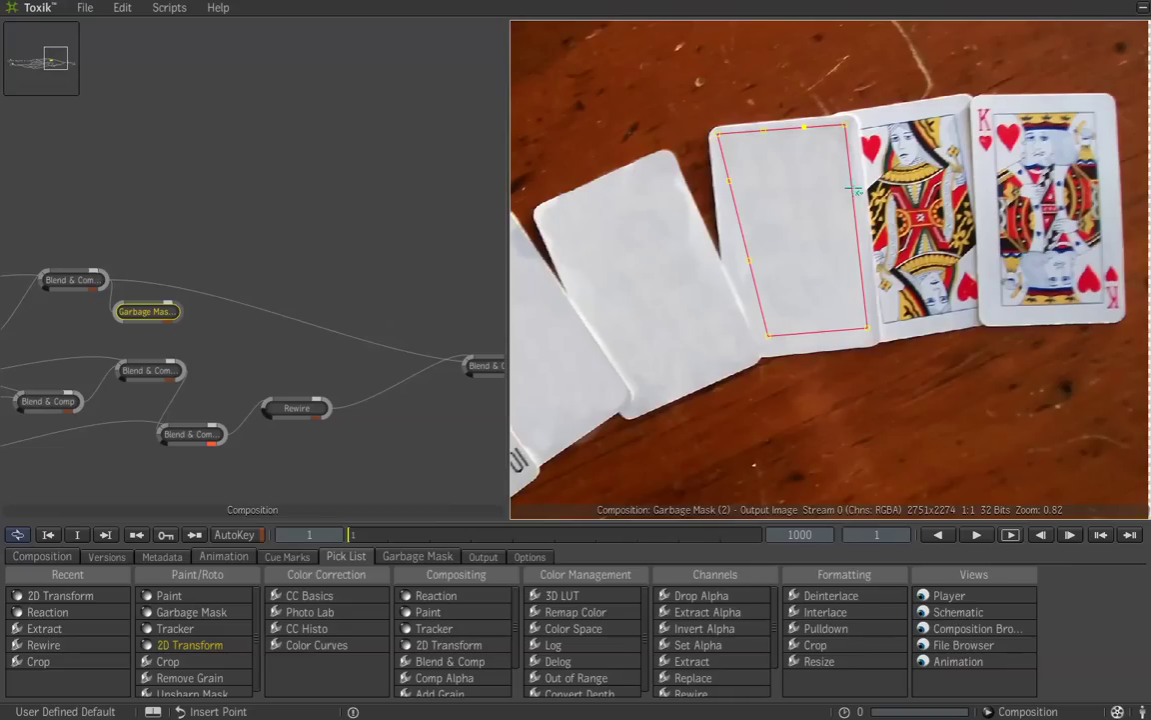
pyautogui.click(863, 277)
pyautogui.click(817, 334)
# Try to bend the mask's left edge by adjusting the tangents of its lower inserted point, then undo the tangent moves
pyautogui.moveTo(252, 309); pyautogui.dragTo(407, 294)
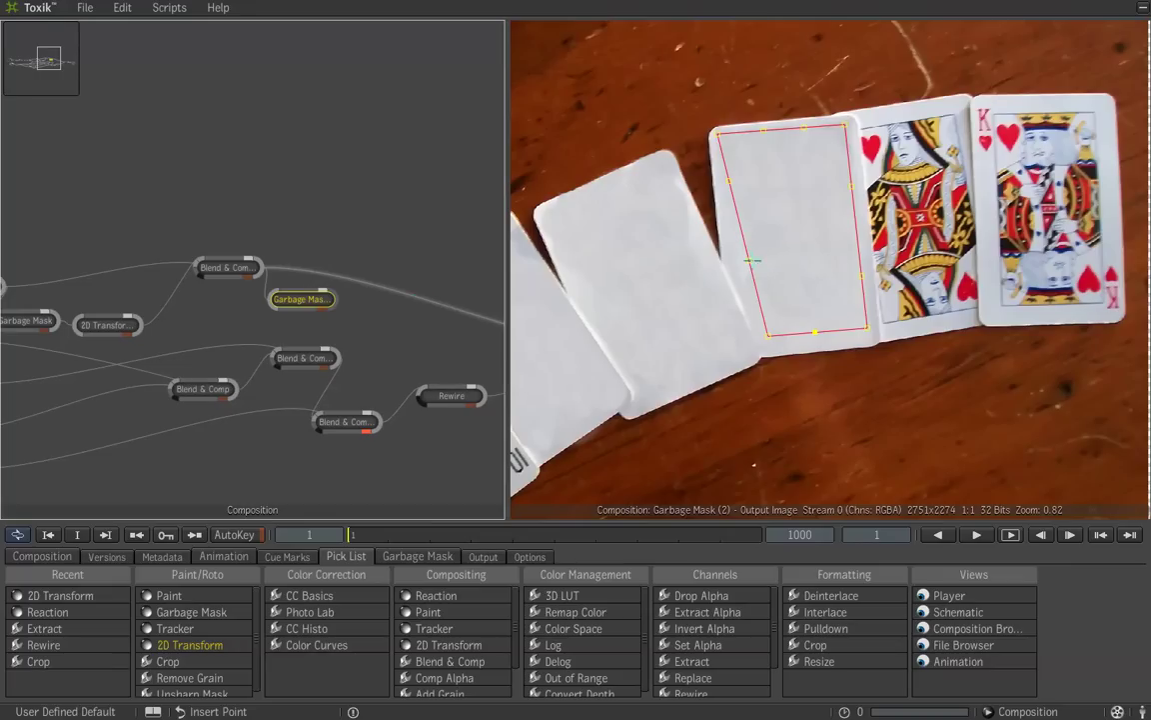
pyautogui.scroll(2, 752, 261)
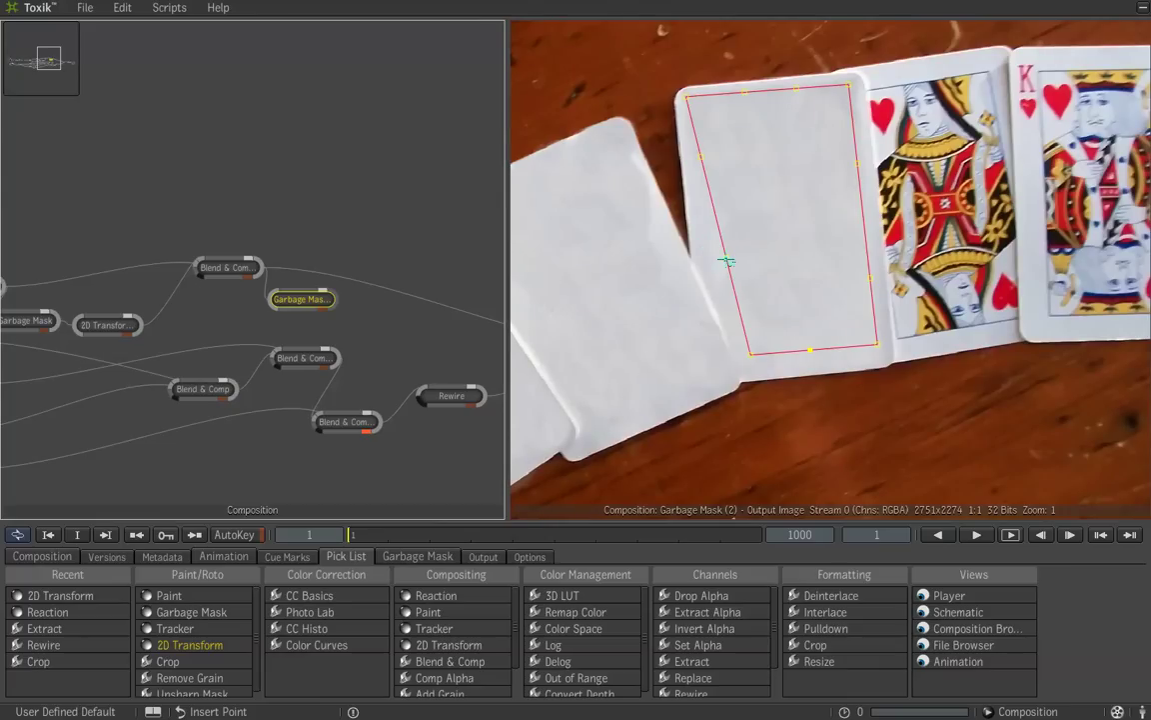
pyautogui.click(725, 258)
pyautogui.moveTo(733, 290); pyautogui.dragTo(751, 279)
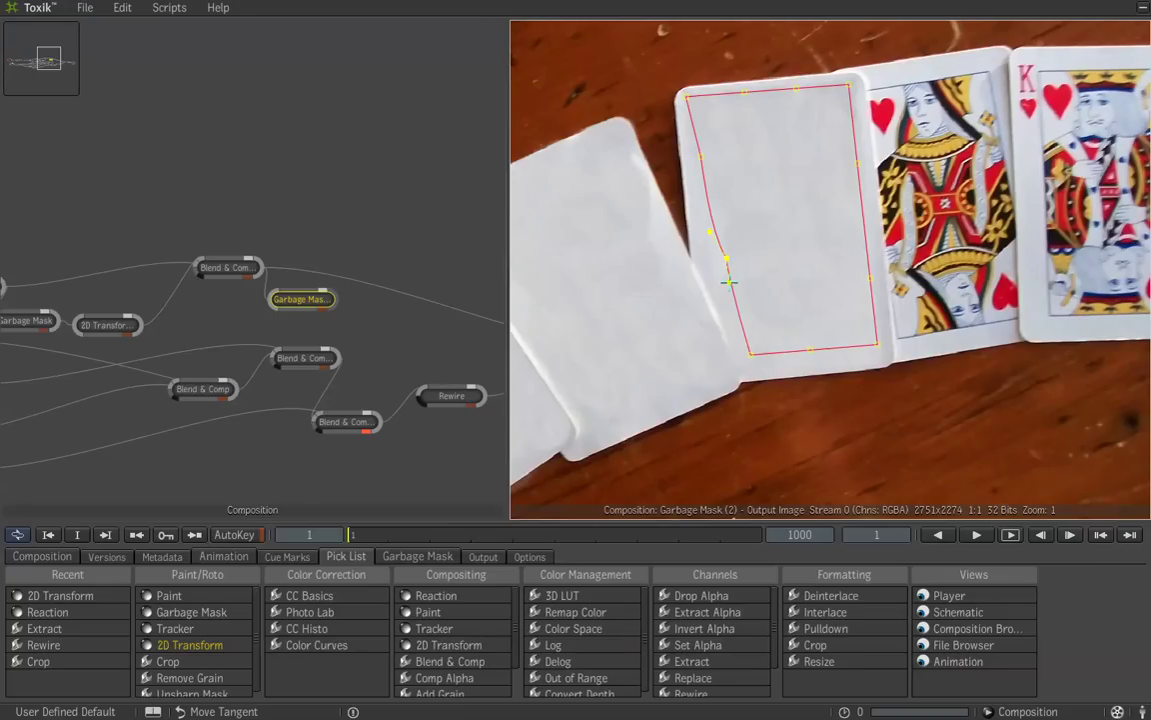
pyautogui.moveTo(730, 283); pyautogui.dragTo(736, 270)
pyautogui.hotkey('ctrl', 'z')
pyautogui.hotkey('ctrl', 'z')
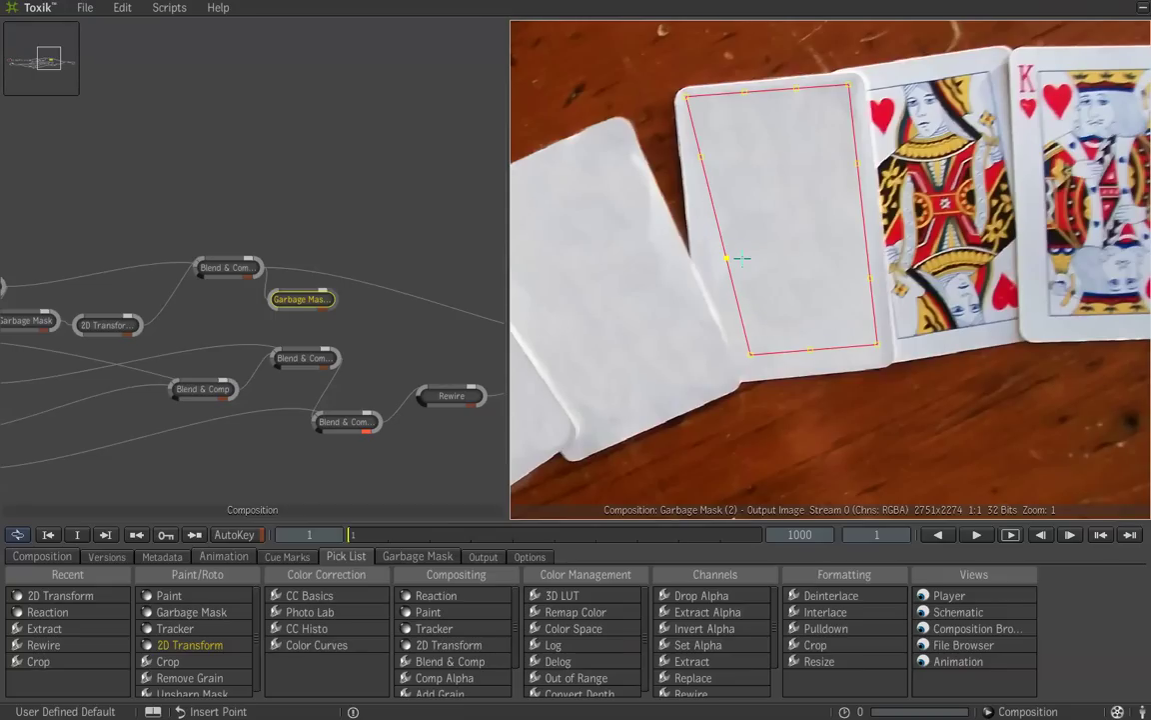
# Insert a gradient handle on the mask's left edge and pull it outward slightly to a distance of about 10.5
pyautogui.click(715, 213)
pyautogui.moveTo(715, 213)
pyautogui.mouseDown()
pyautogui.moveTo(704, 216)
pyautogui.moveTo(713, 219)
pyautogui.mouseUp()
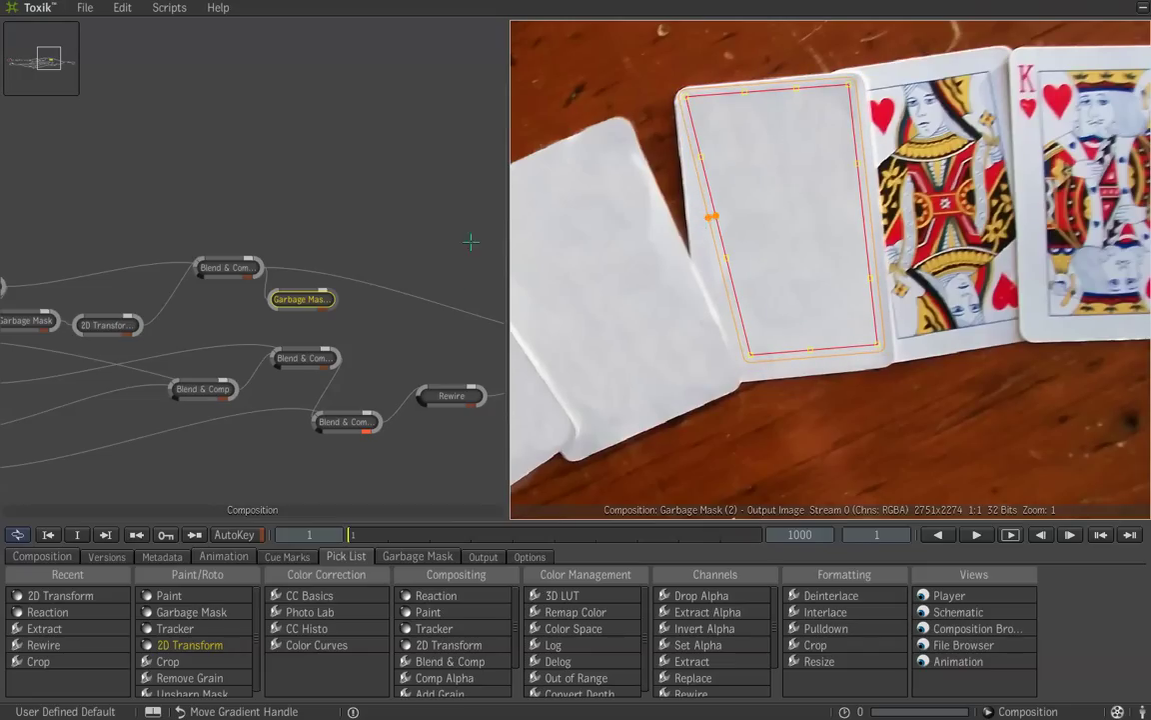
# Move Blend & Comp (3) and Garbage Mask (2) together farther right in the schematic
pyautogui.moveTo(345, 318); pyautogui.dragTo(259, 320)
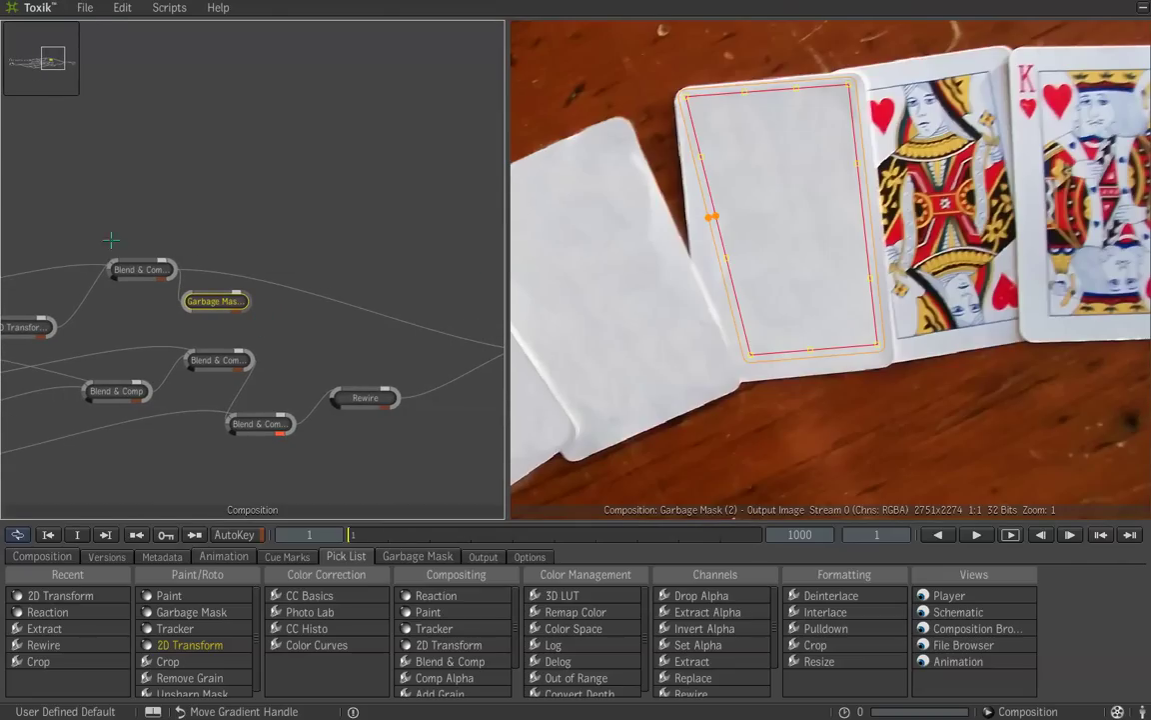
pyautogui.keyDown('shift'); pyautogui.click(146, 268); pyautogui.keyUp('shift')
pyautogui.moveTo(146, 268); pyautogui.dragTo(217, 267)
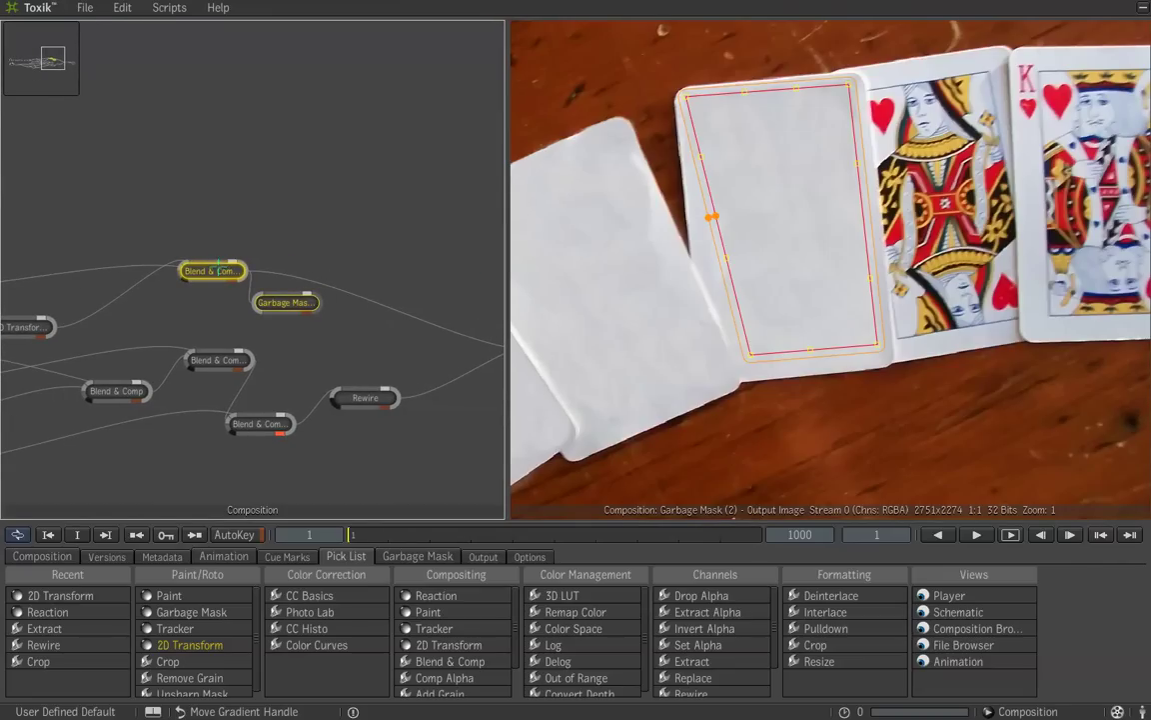
pyautogui.click(343, 244)
# Duplicate Blend & Comp (3) and insert the copy into the connection leading to the final Blend & Comp
pyautogui.click(221, 271)
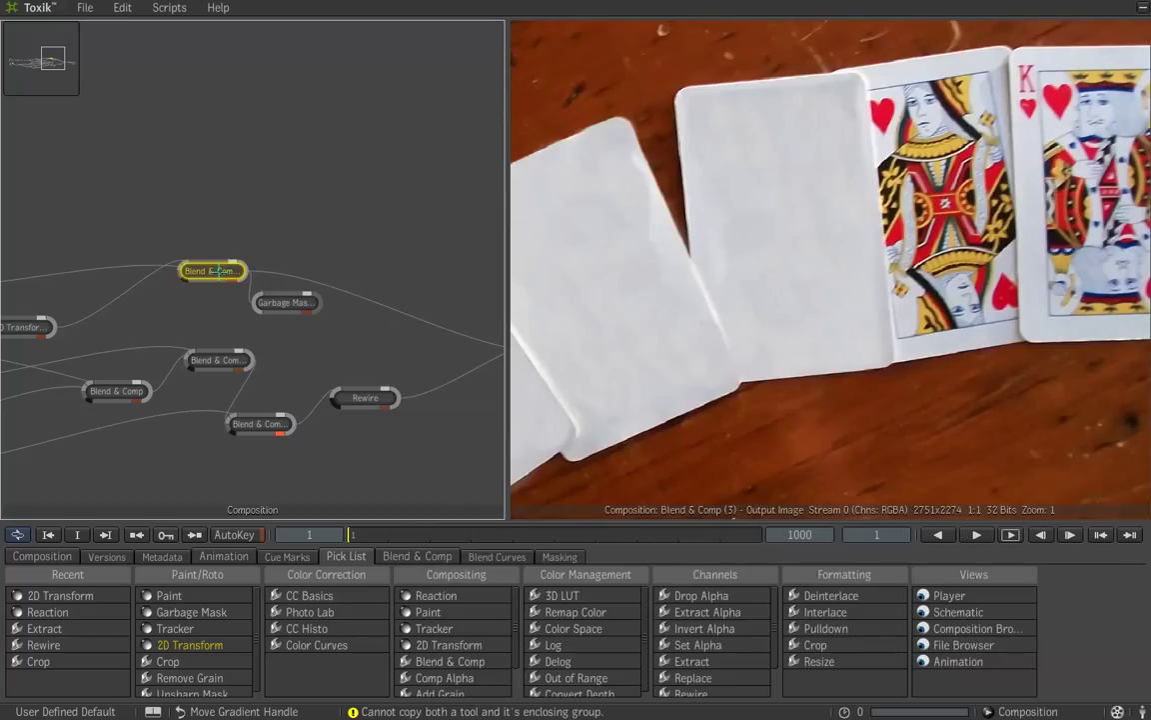
pyautogui.moveTo(219, 272); pyautogui.dragTo(412, 317)
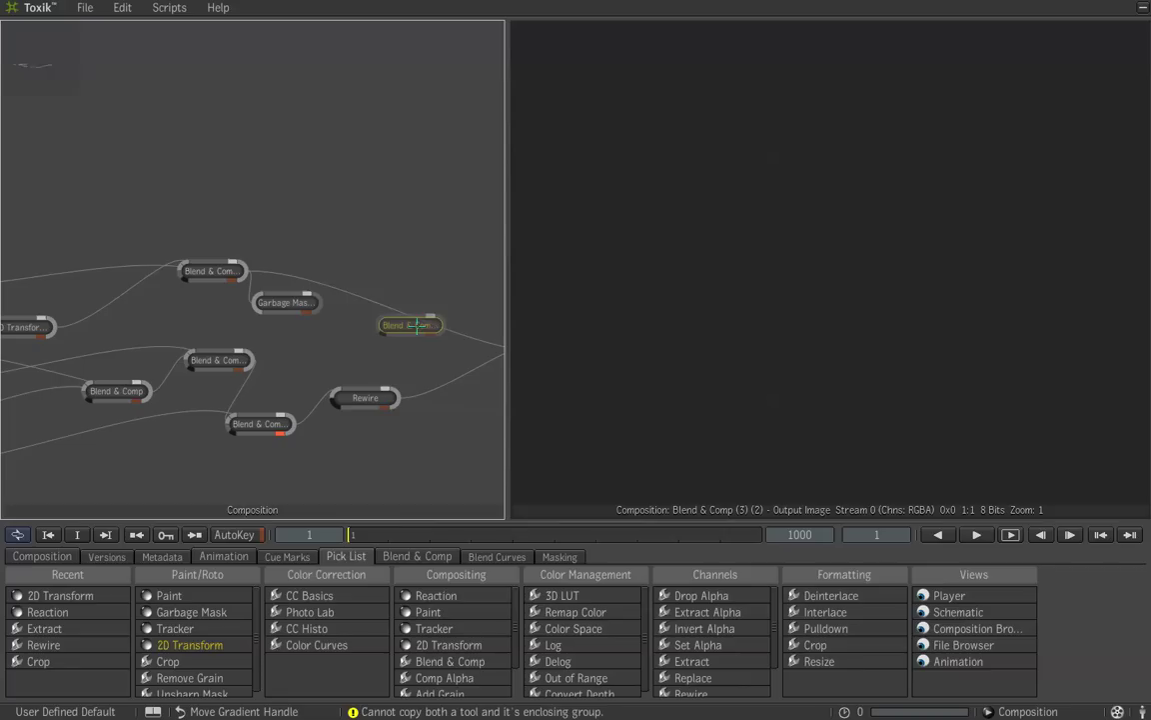
pyautogui.moveTo(417, 326); pyautogui.dragTo(421, 316)
pyautogui.scroll(-2, 266, 343)
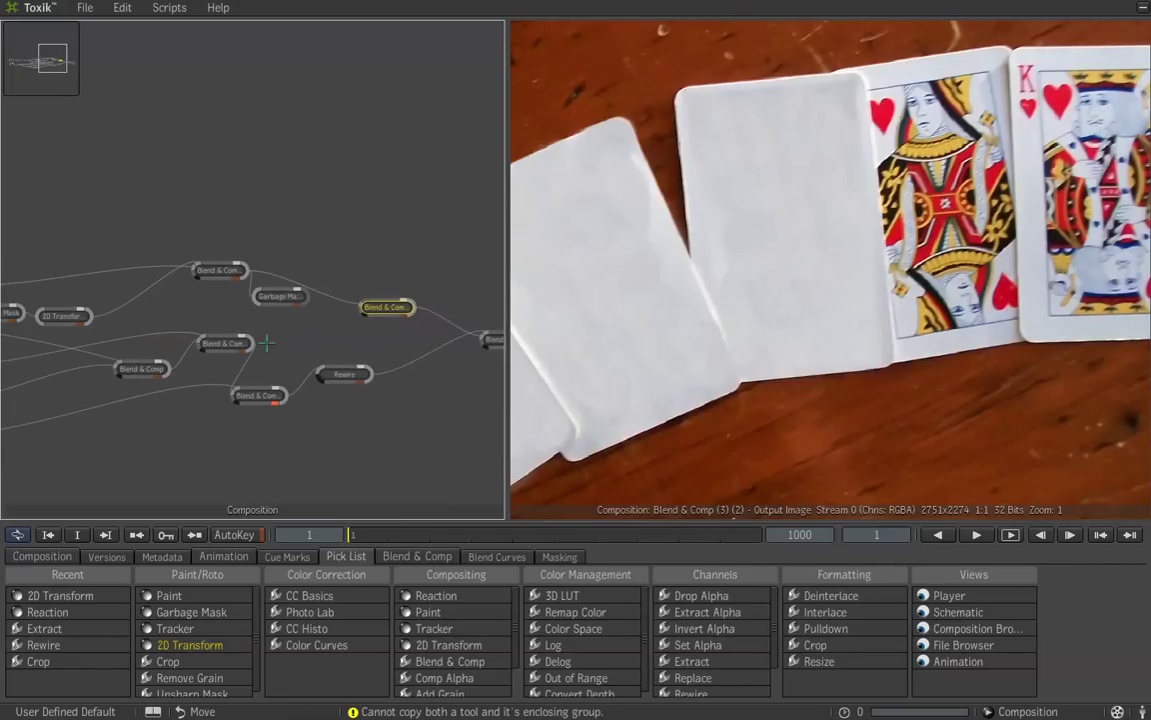
pyautogui.scroll(-2, 267, 343)
# Add a 2D Transform after Garbage Mask (2), feed it into the Front input of the duplicated Blend & Comp, and shift that copy right
pyautogui.click(283, 307)
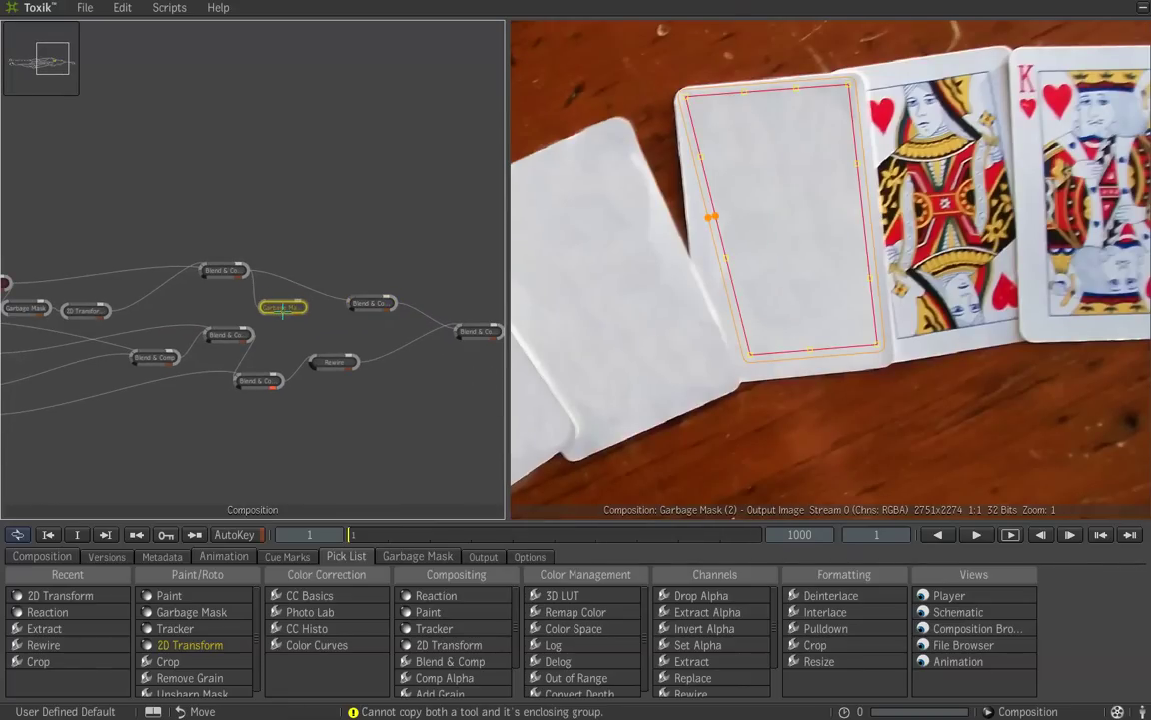
pyautogui.moveTo(188, 644)
pyautogui.mouseDown()
pyautogui.moveTo(320, 316)
pyautogui.moveTo(339, 331)
pyautogui.moveTo(270, 311)
pyautogui.moveTo(352, 331)
pyautogui.mouseUp()
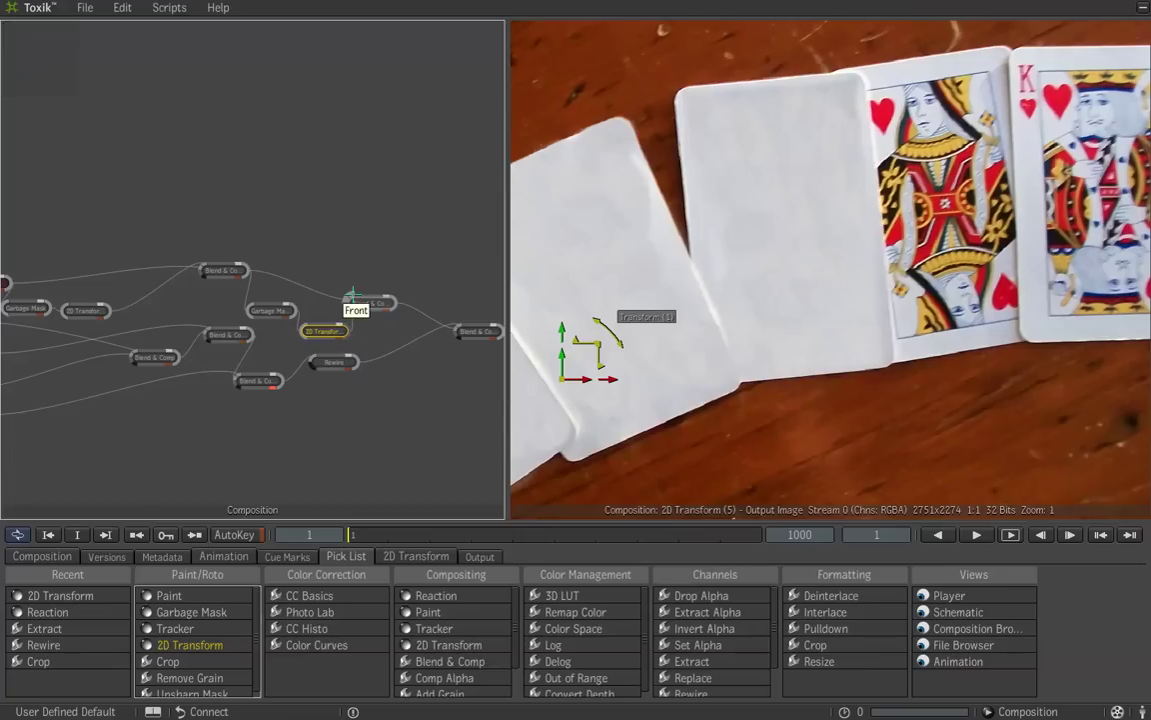
pyautogui.click(364, 306)
pyautogui.moveTo(368, 305); pyautogui.dragTo(406, 305)
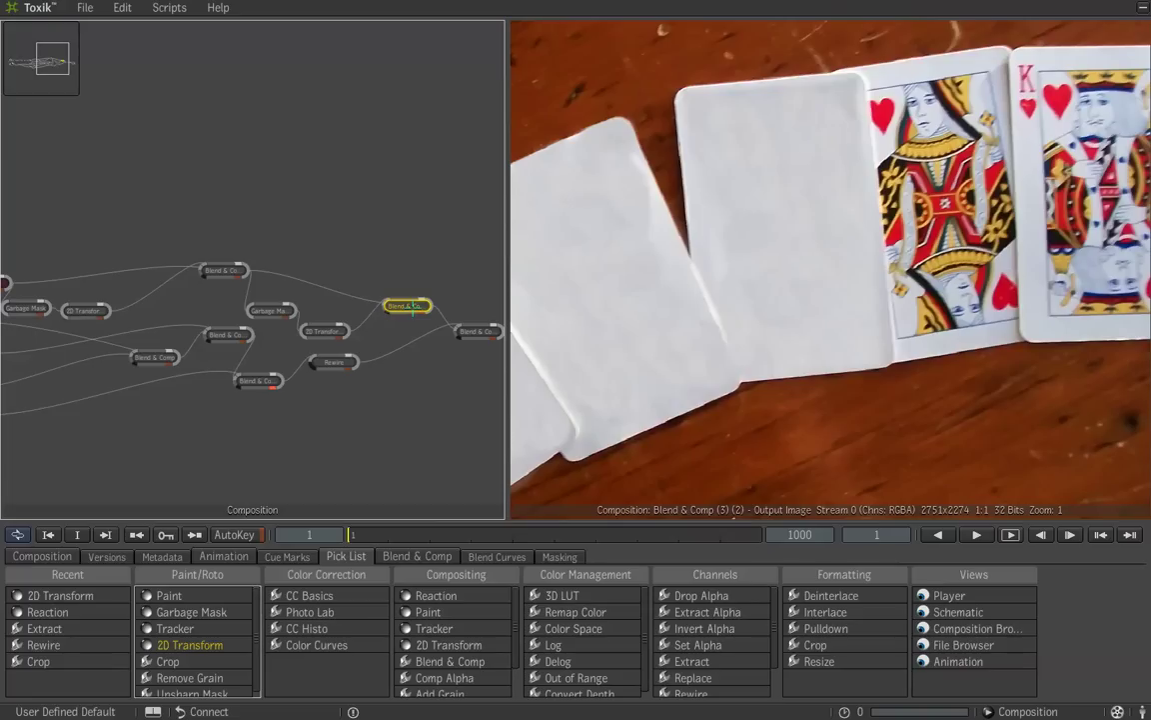
# Set the duplicated Blend & Comp as context point C1 and display the whole fan of cards from its output
pyautogui.hotkey('ctrl', '1')
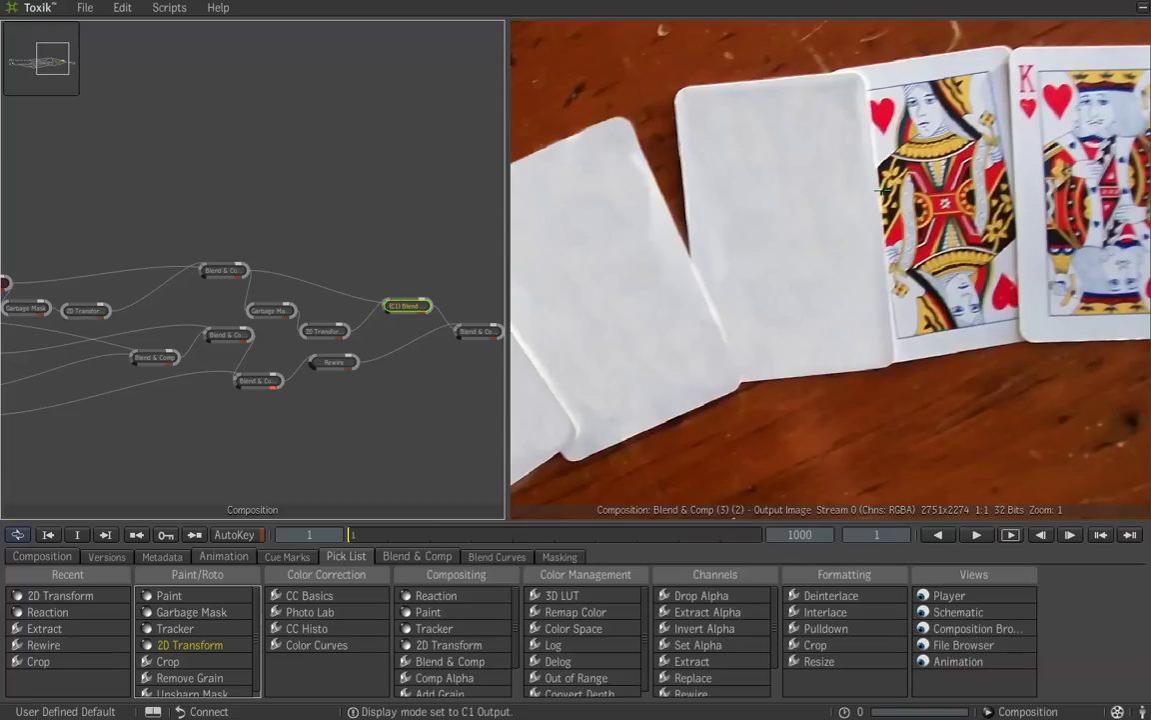
pyautogui.scroll(-5, 769, 310)
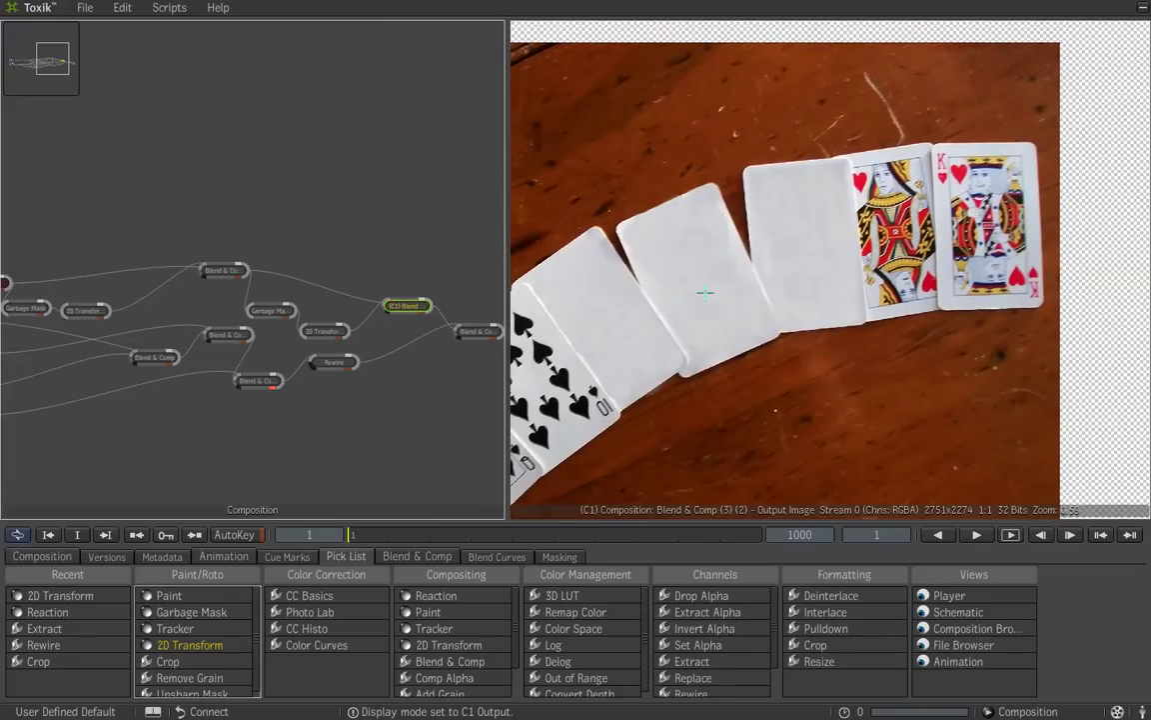
pyautogui.moveTo(771, 311); pyautogui.dragTo(816, 297)
pyautogui.scroll(3, 255, 268)
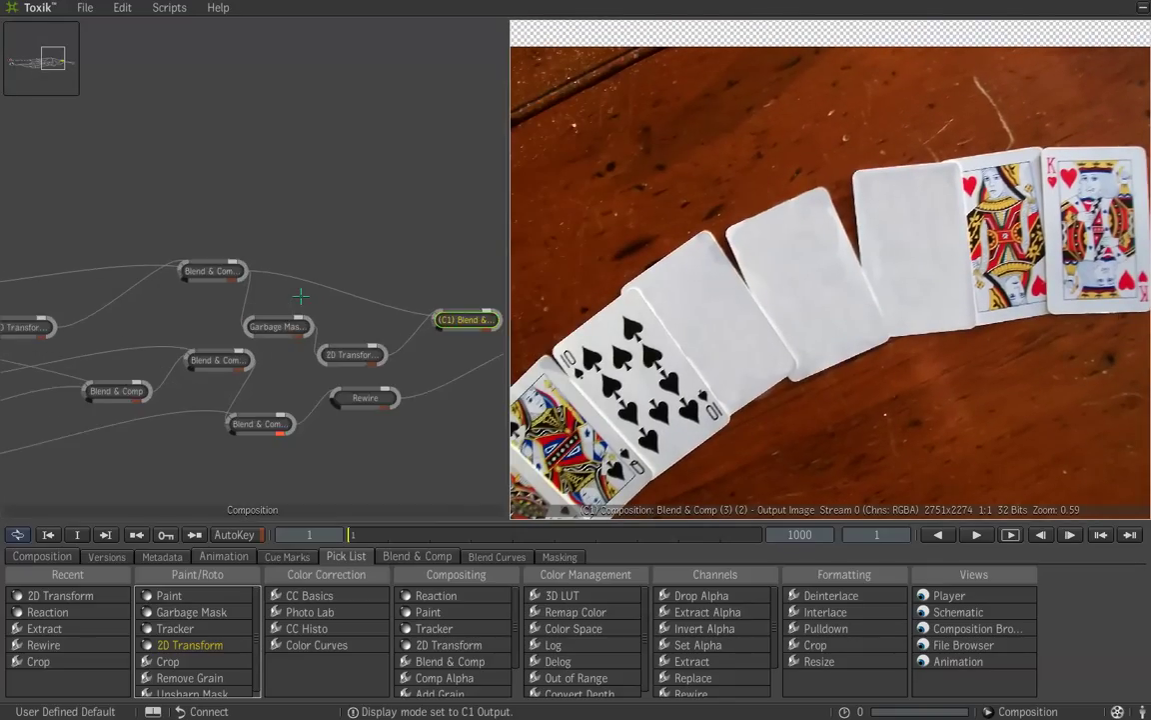
# Try to move the masked card with 2D Transform (5), then undo the move
pyautogui.click(349, 373)
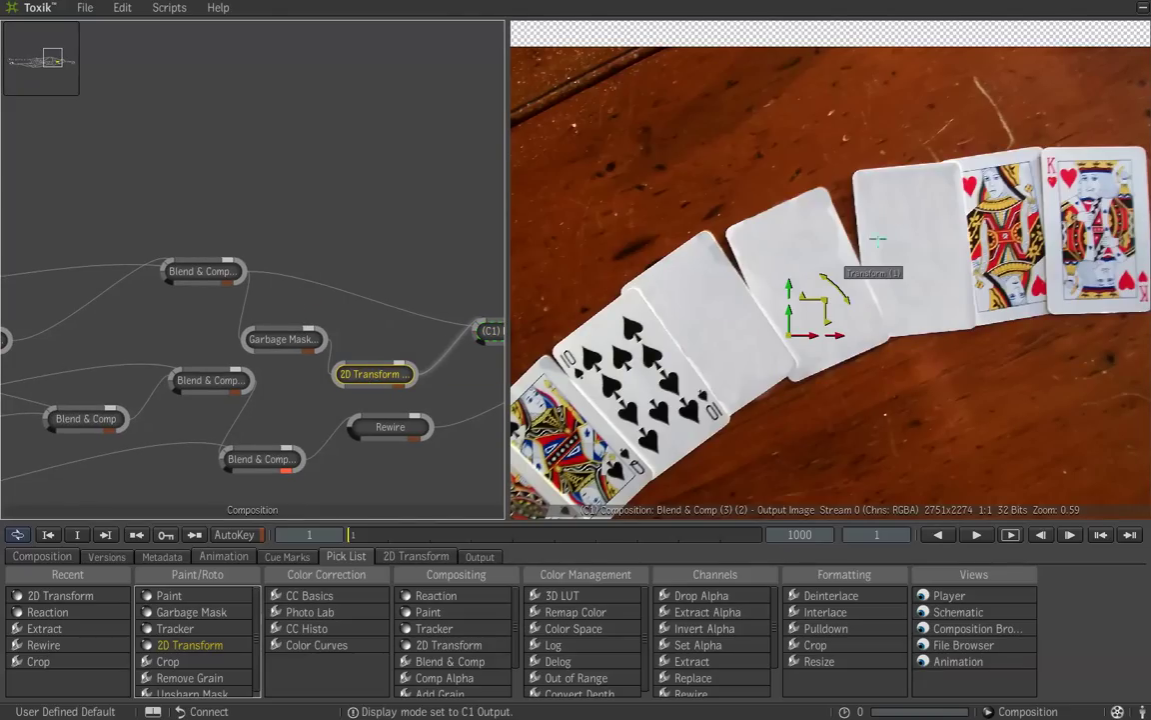
pyautogui.moveTo(789, 315); pyautogui.dragTo(846, 317)
pyautogui.hotkey('ctrl', 'z')
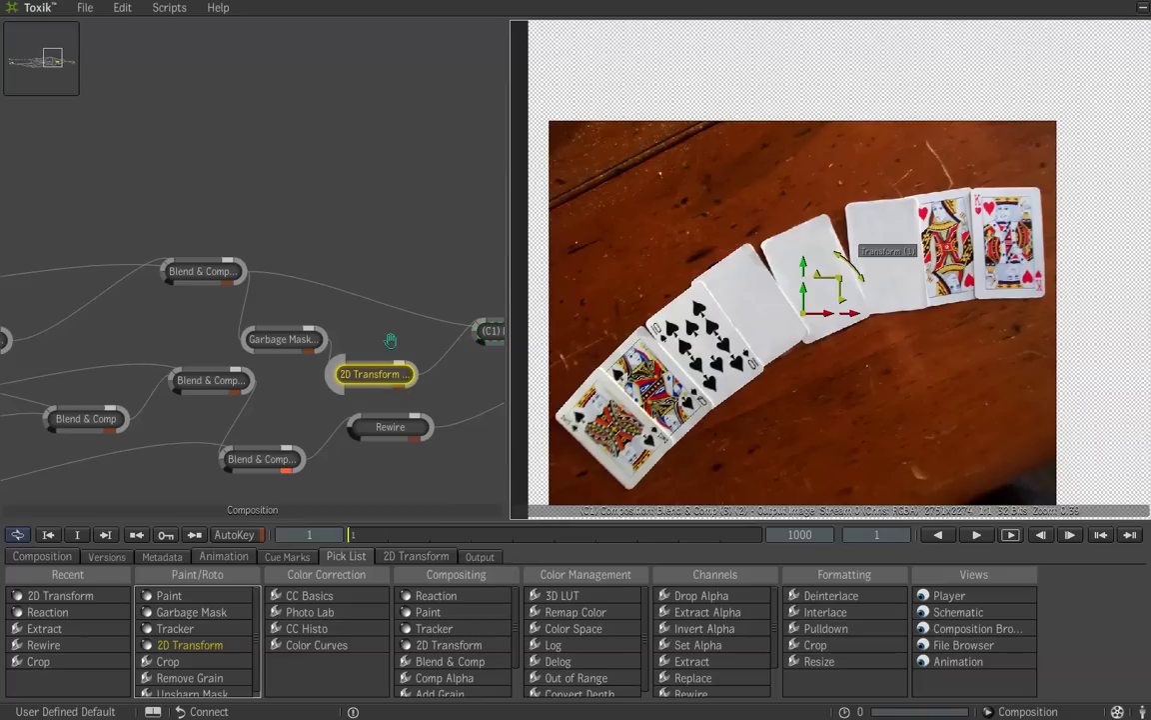
# Set the shape in Garbage Mask (2) to Cutout compositing and invert it, displaying the mask tool's own output
pyautogui.moveTo(388, 320); pyautogui.dragTo(309, 316)
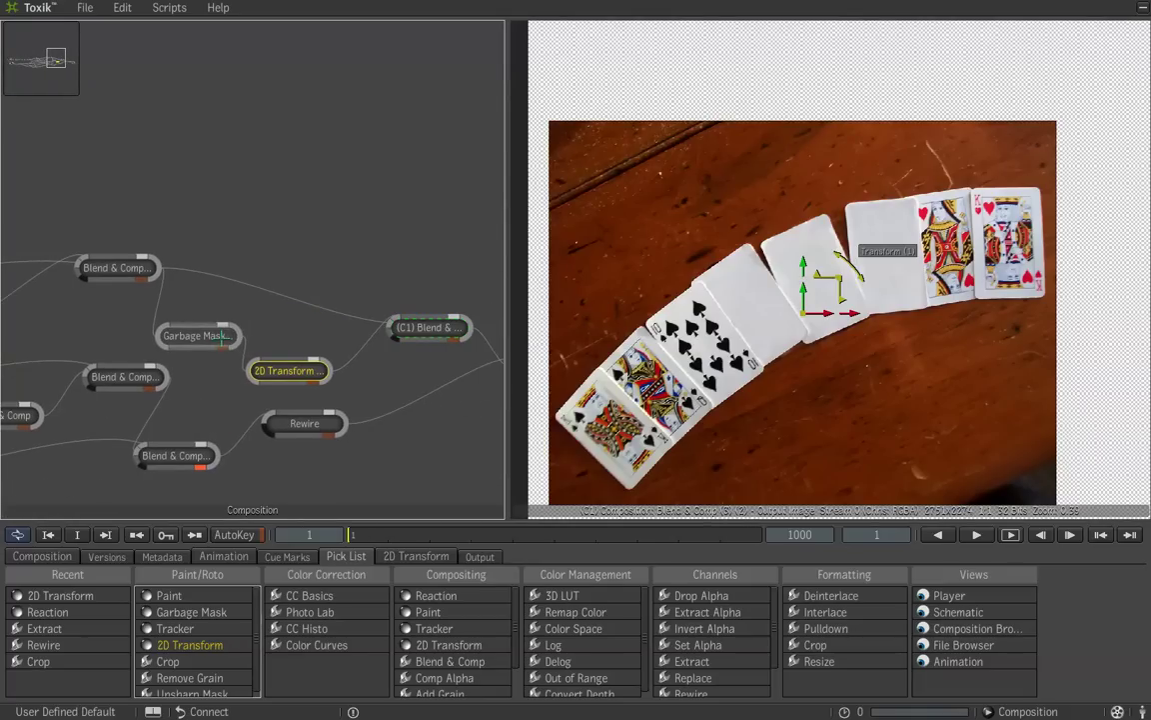
pyautogui.click(219, 335)
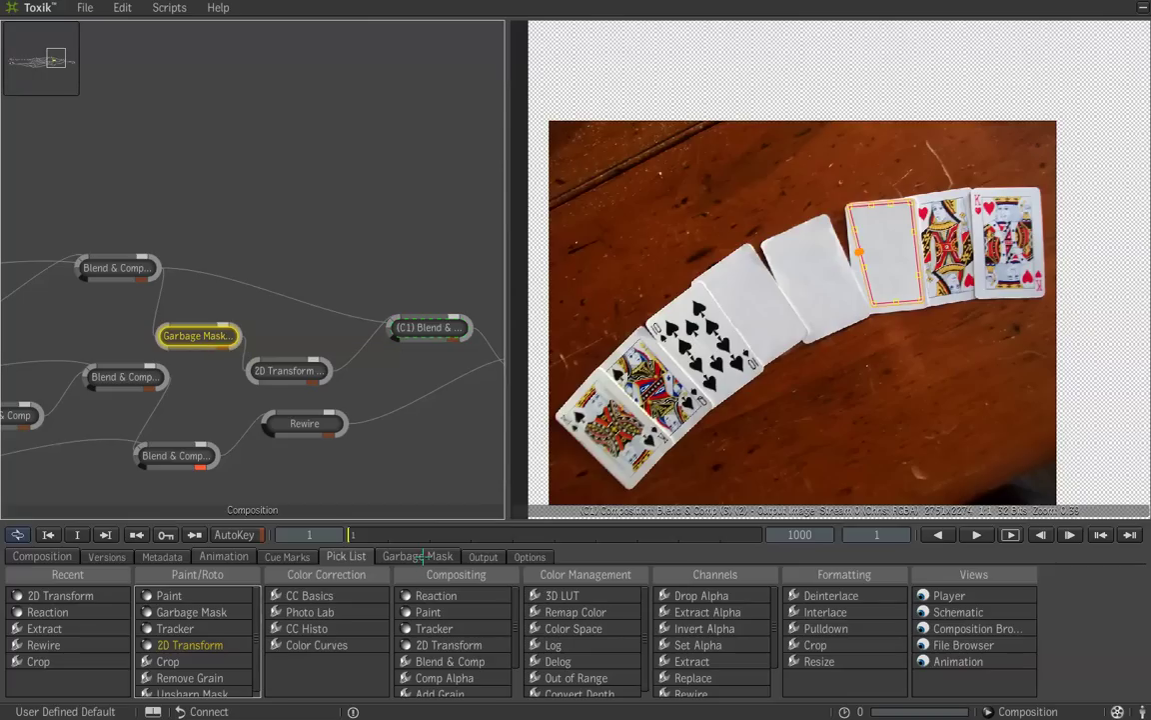
pyautogui.click(499, 653)
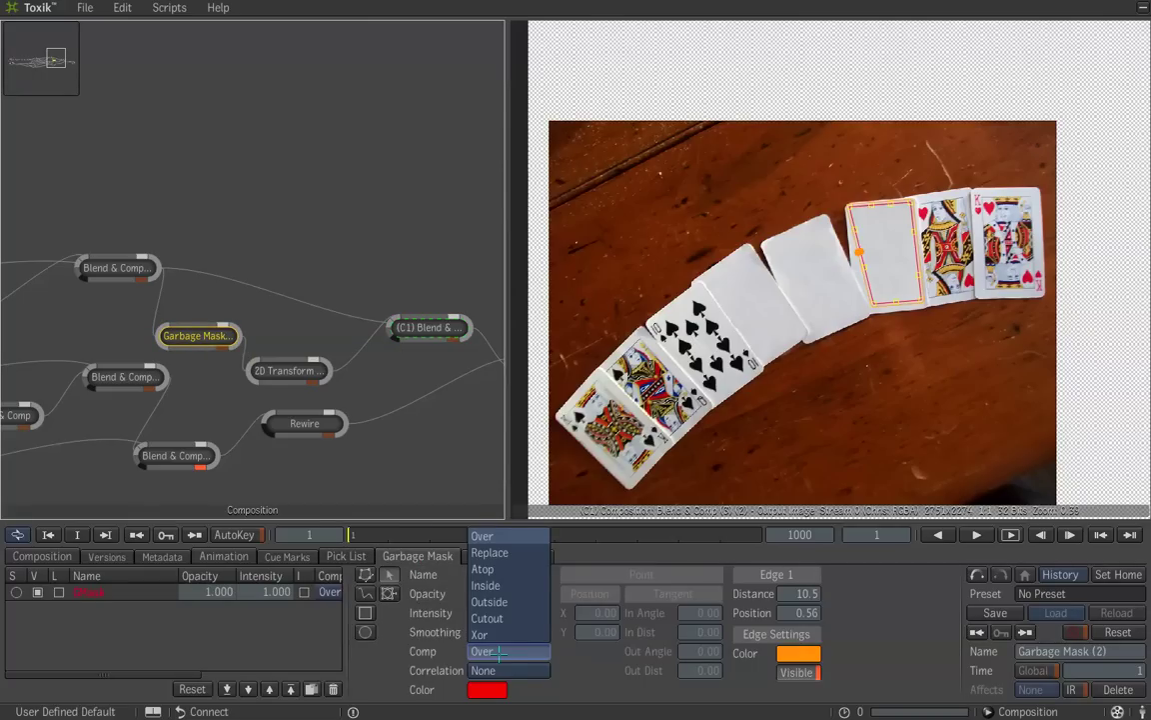
pyautogui.click(490, 619)
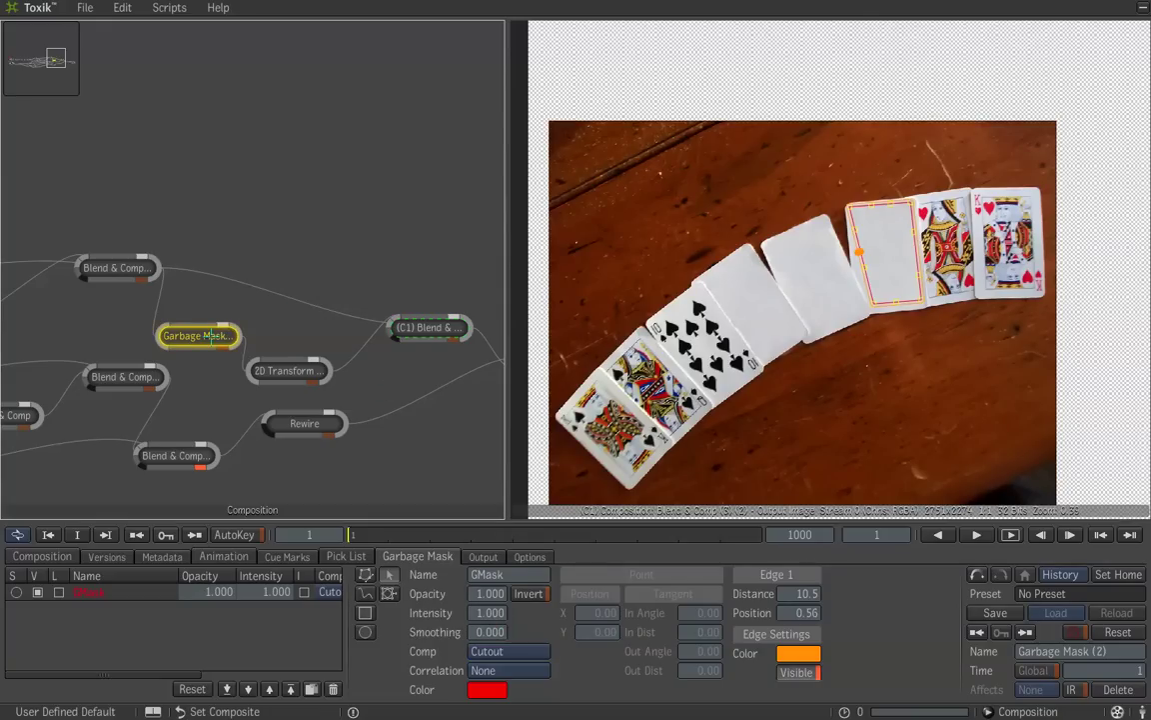
pyautogui.press('F4')
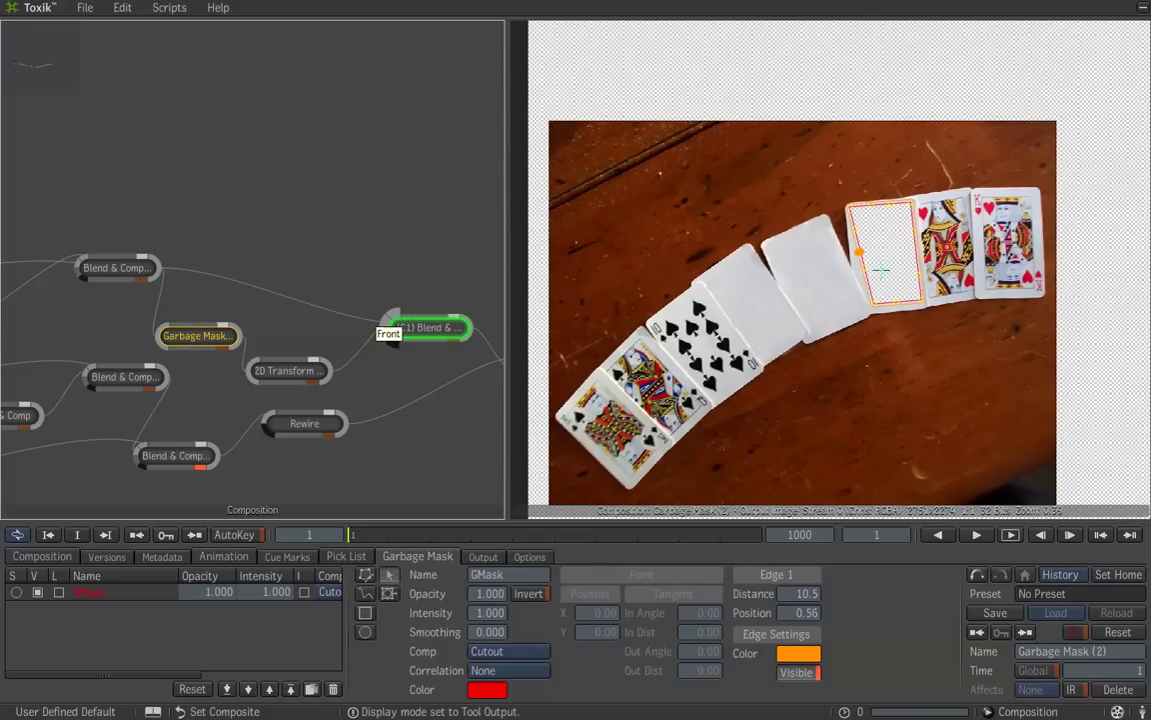
pyautogui.click(522, 596)
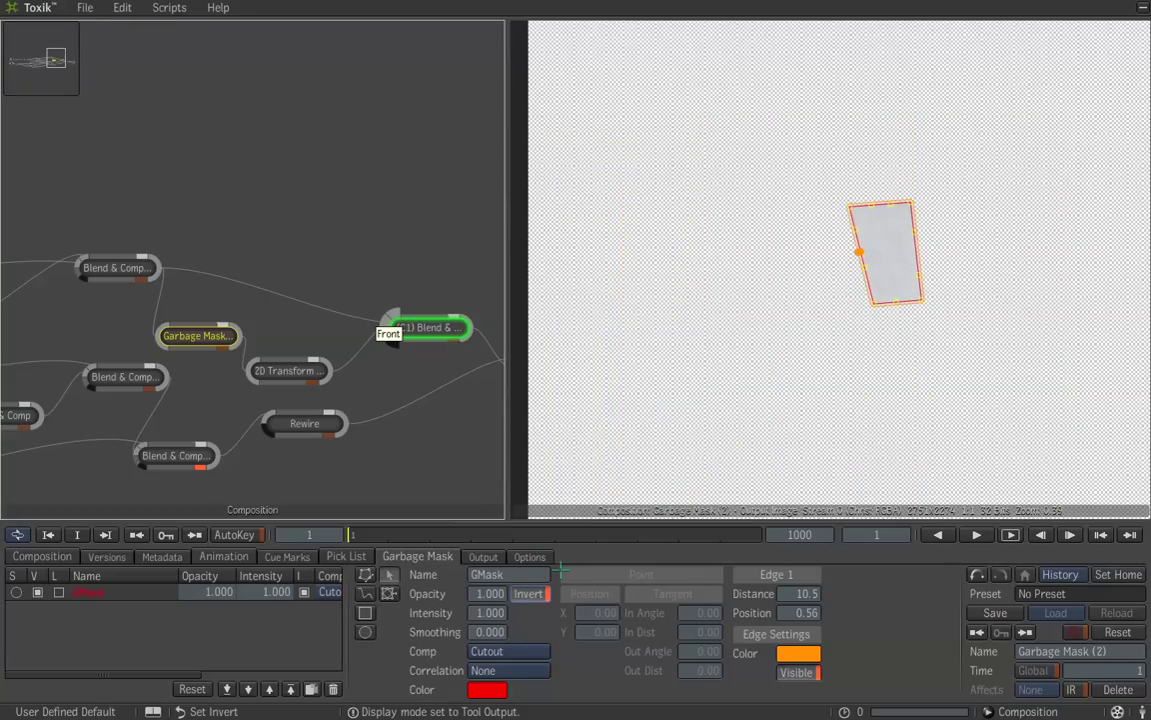
# Display the C1 Blend & Comp output and reposition the masked copy with its 2D Transform to cover the queen of hearts
pyautogui.click(428, 327)
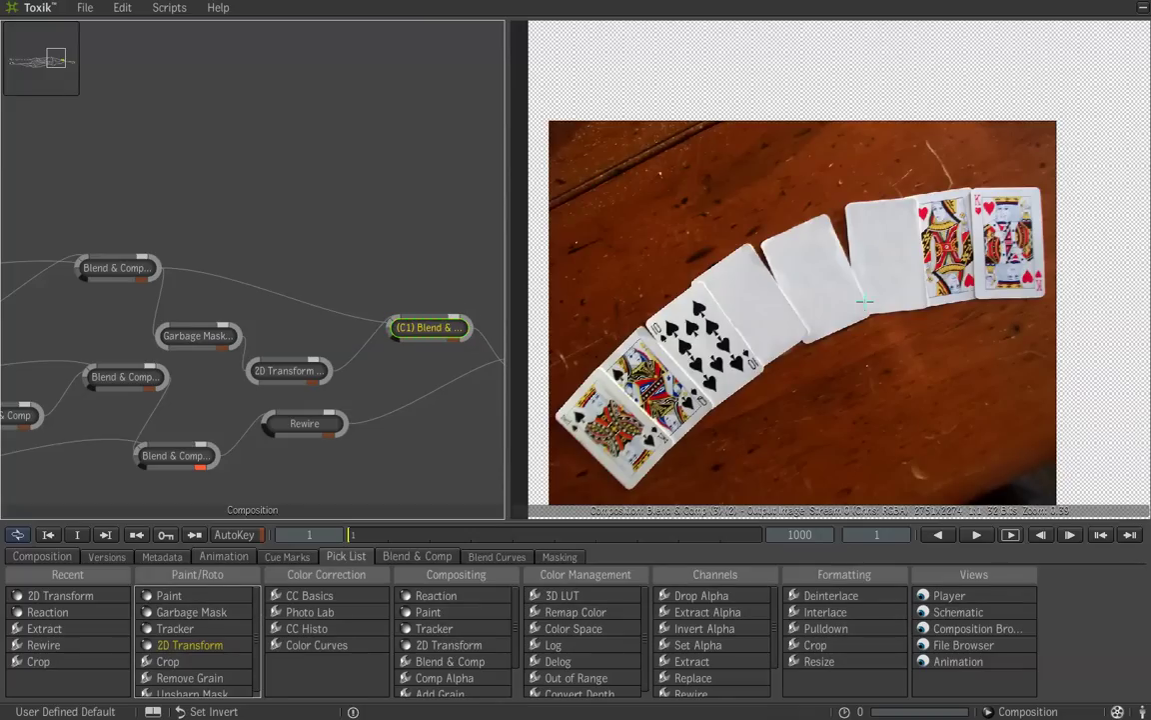
pyautogui.click(300, 371)
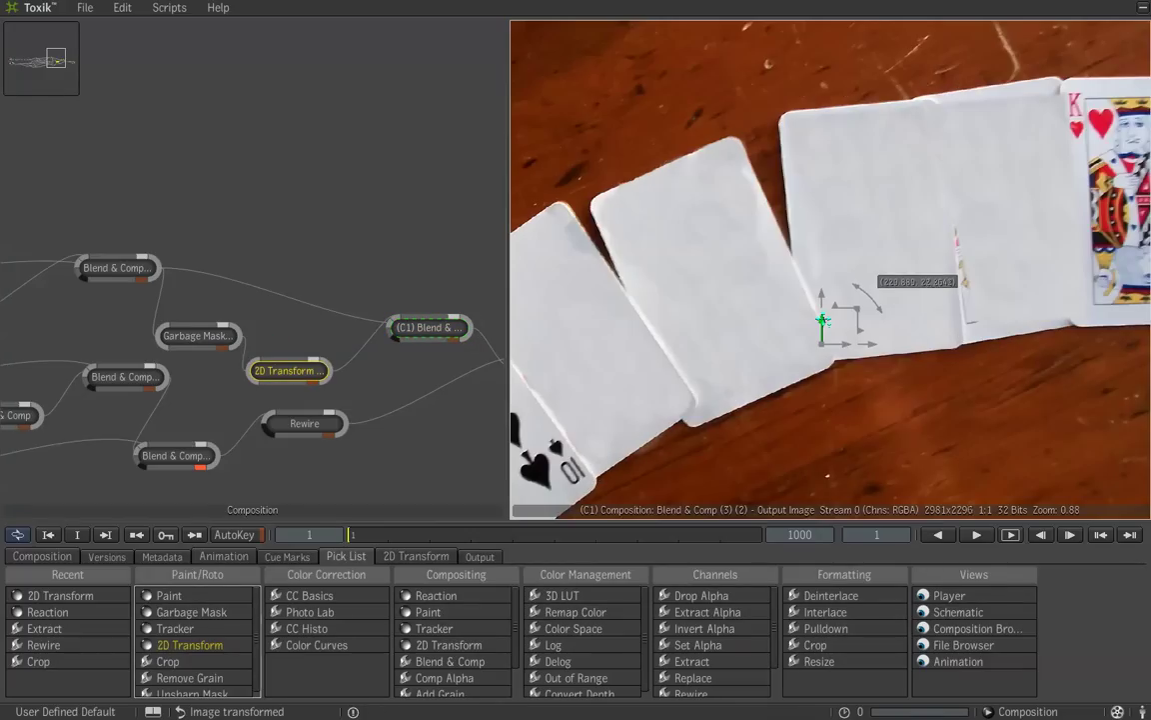
pyautogui.moveTo(824, 322); pyautogui.dragTo(844, 344)
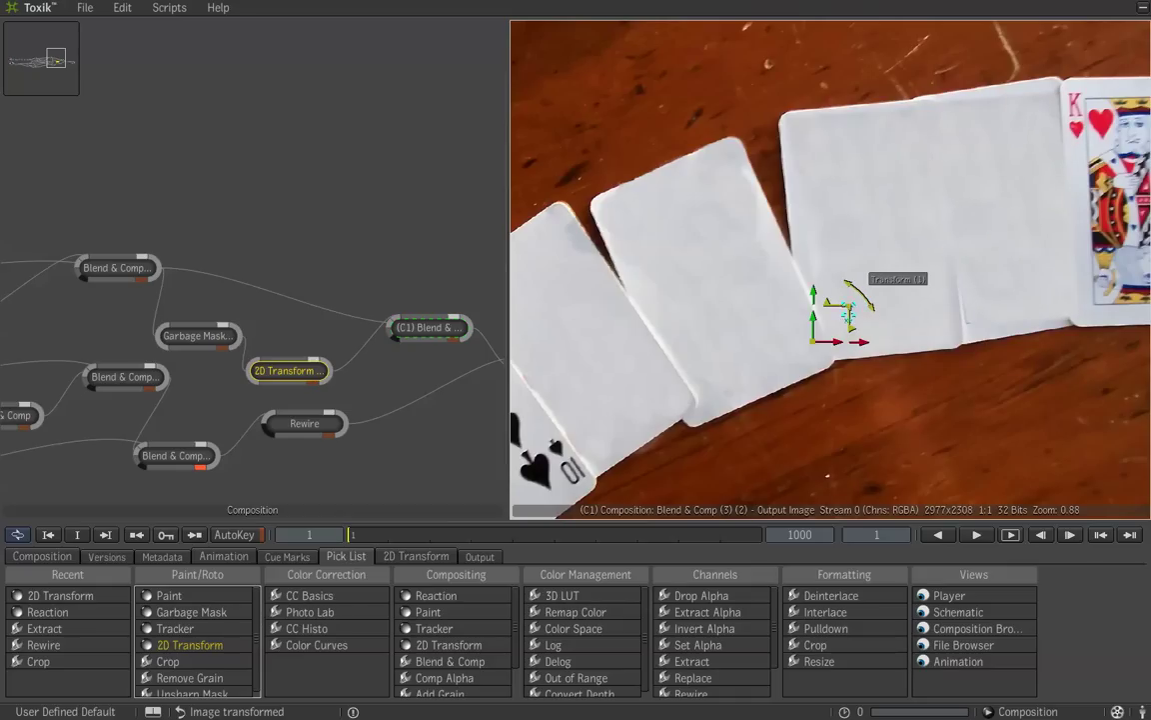
pyautogui.moveTo(848, 306); pyautogui.dragTo(850, 307)
# Reshape Garbage Mask (2) by moving its upper-right corner and two right-side points inward and raising a top-edge point
pyautogui.click(197, 336)
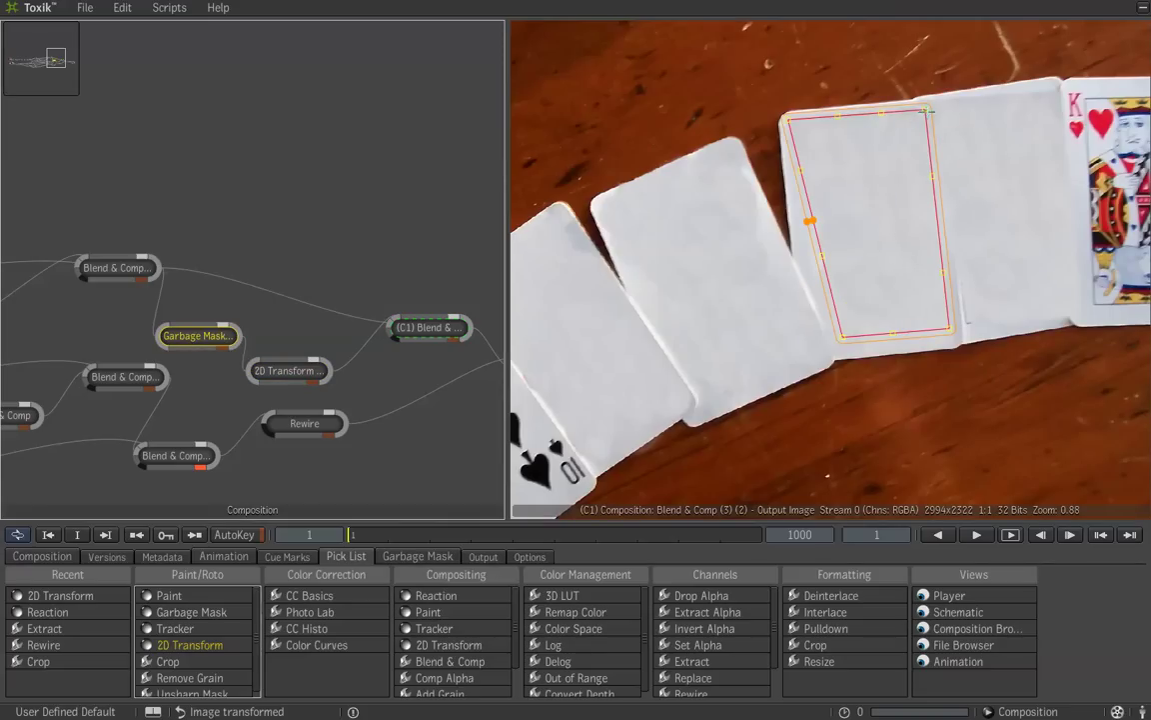
pyautogui.moveTo(927, 110); pyautogui.dragTo(931, 102)
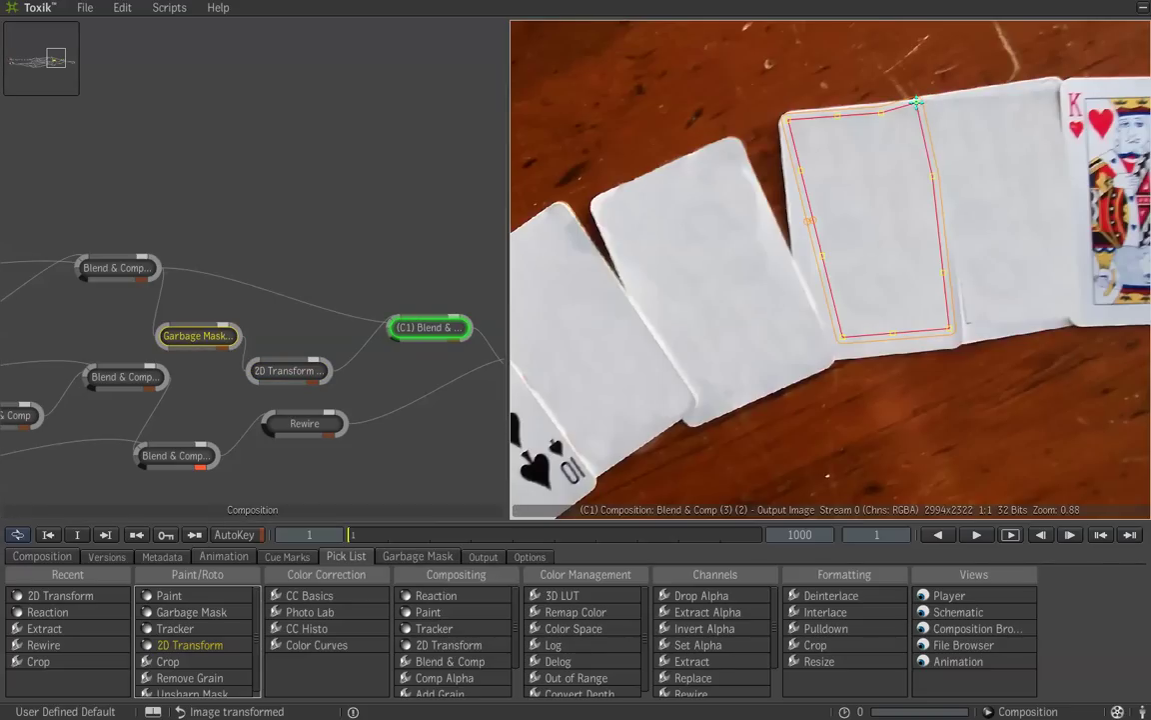
pyautogui.moveTo(917, 104)
pyautogui.mouseDown()
pyautogui.moveTo(873, 116)
pyautogui.moveTo(909, 112)
pyautogui.mouseUp()
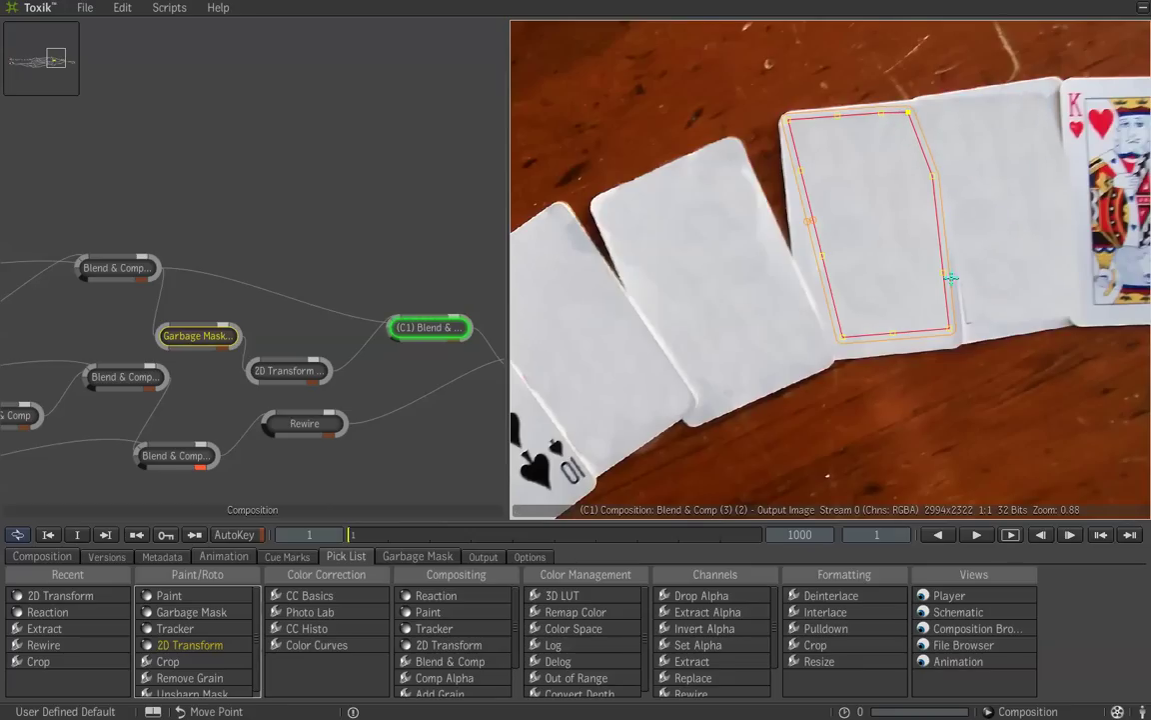
pyautogui.moveTo(945, 272); pyautogui.dragTo(927, 273)
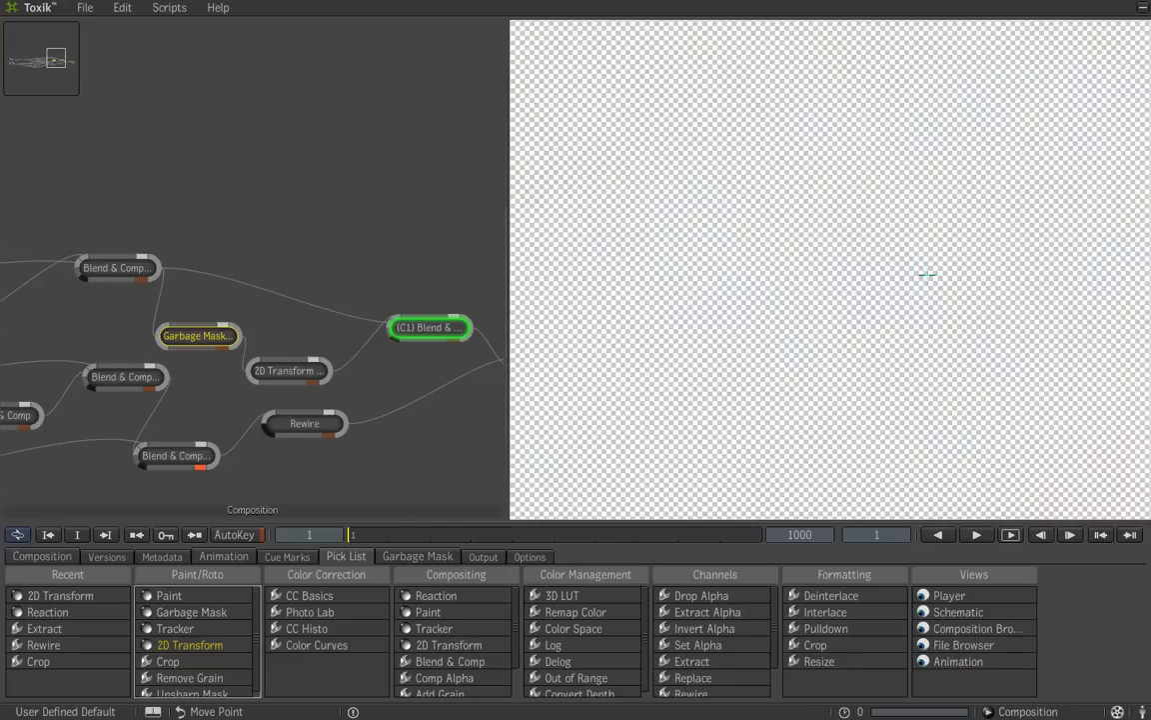
pyautogui.moveTo(935, 177); pyautogui.dragTo(931, 177)
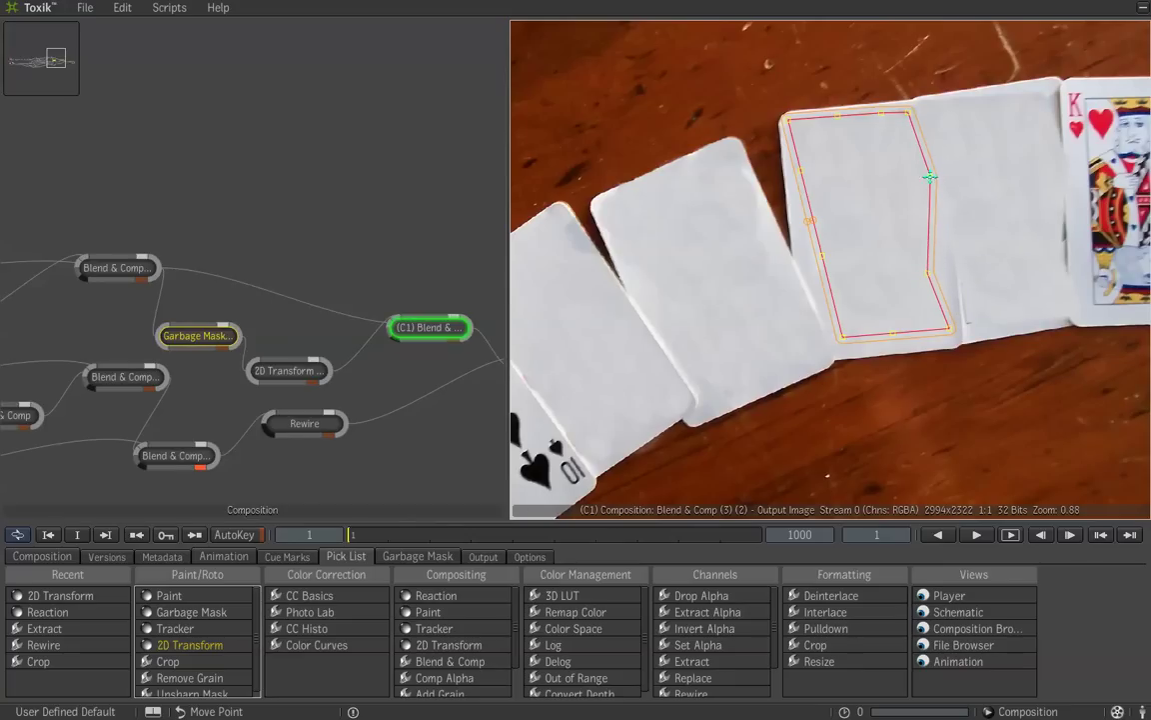
pyautogui.moveTo(927, 273); pyautogui.dragTo(933, 271)
pyautogui.moveTo(881, 116); pyautogui.dragTo(884, 108)
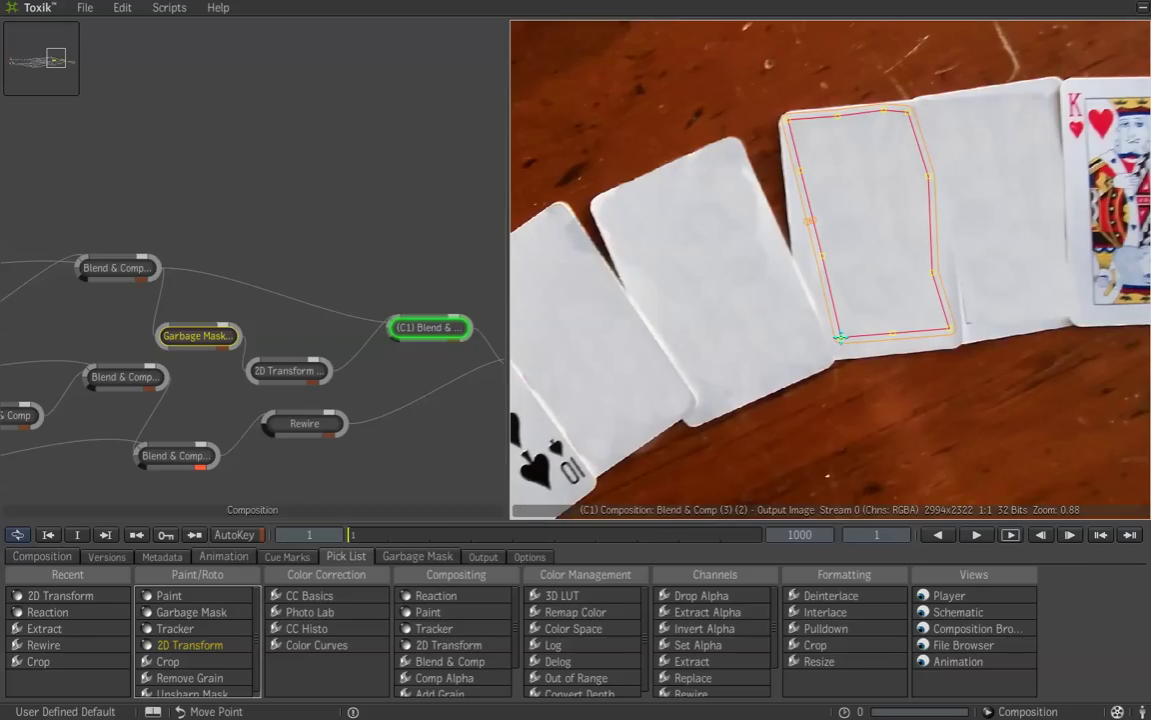
# Shift both bottom corners of the garbage mask left and add an edge gradient handle low on its right side
pyautogui.moveTo(837, 338); pyautogui.dragTo(832, 340)
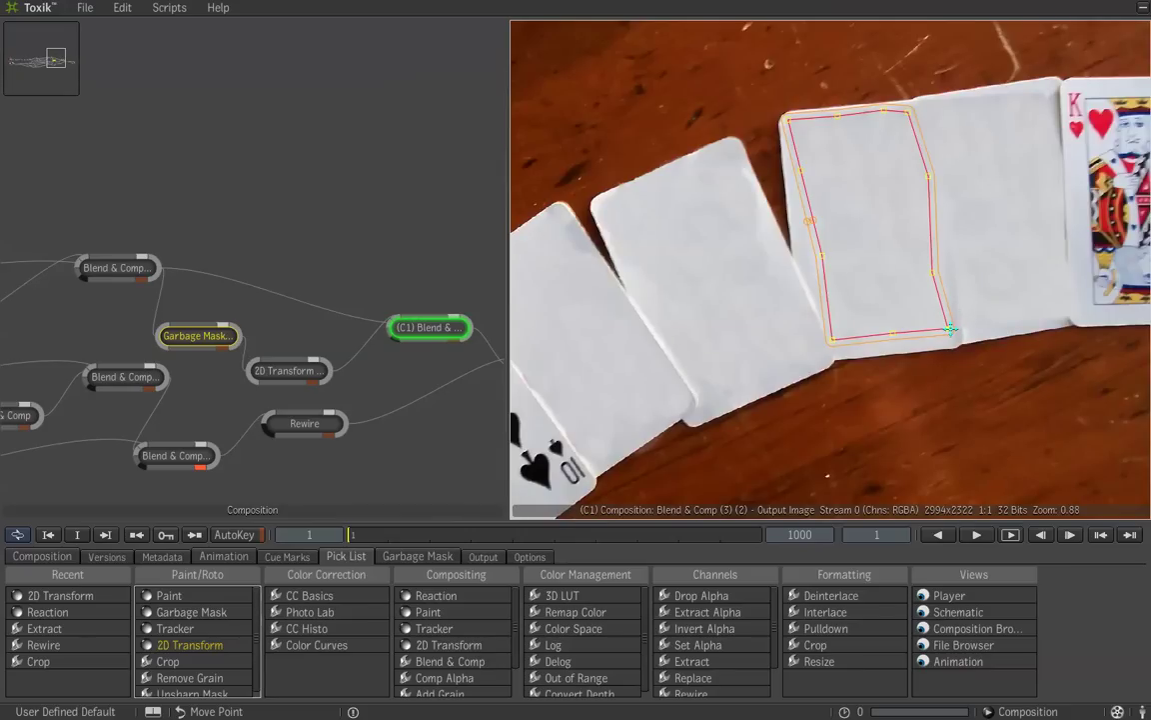
pyautogui.moveTo(947, 329); pyautogui.dragTo(938, 329)
pyautogui.click(937, 309)
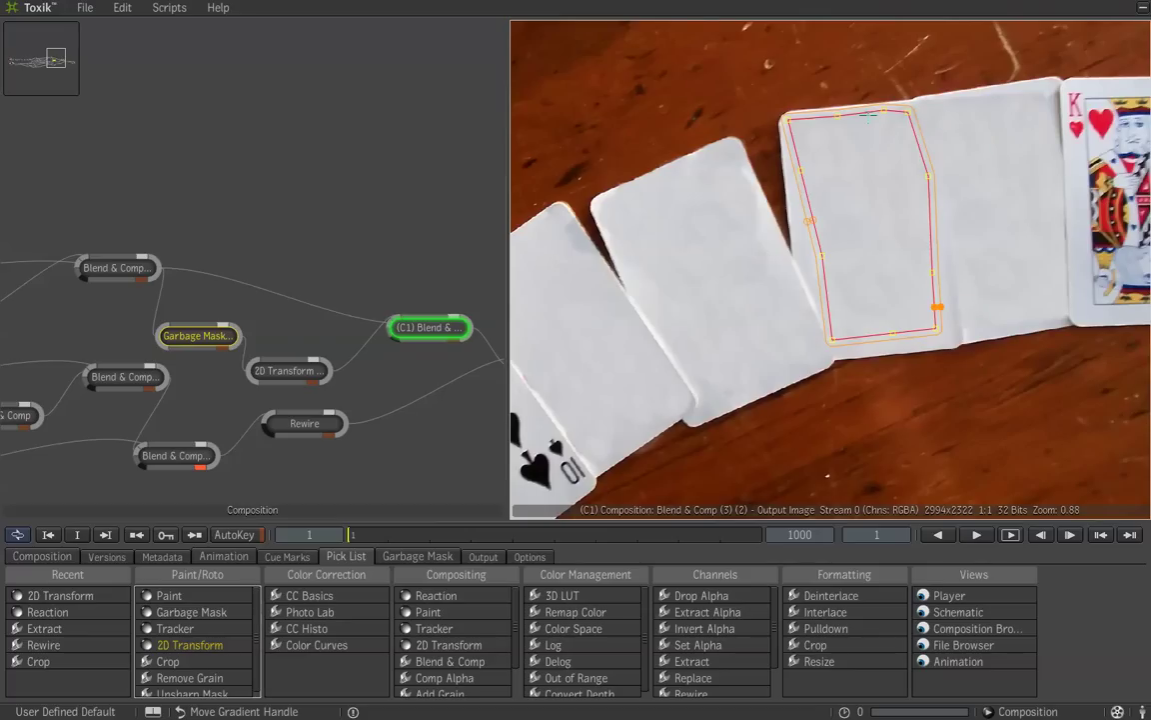
# Raise the mask's top-edge point and upper-right corner, and move the upper-left corner and upper left-side point inward
pyautogui.click(885, 112)
pyautogui.moveTo(884, 114); pyautogui.dragTo(883, 108)
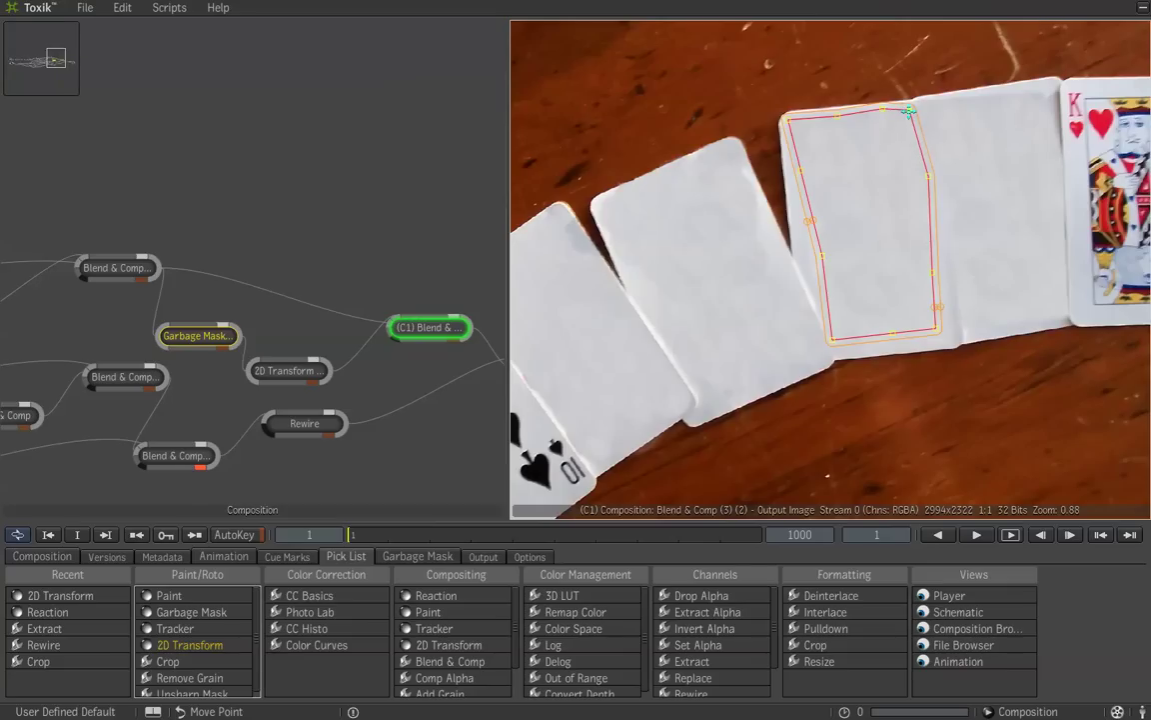
pyautogui.moveTo(909, 111); pyautogui.dragTo(910, 106)
pyautogui.moveTo(801, 171); pyautogui.dragTo(818, 171)
pyautogui.moveTo(789, 119); pyautogui.dragTo(804, 121)
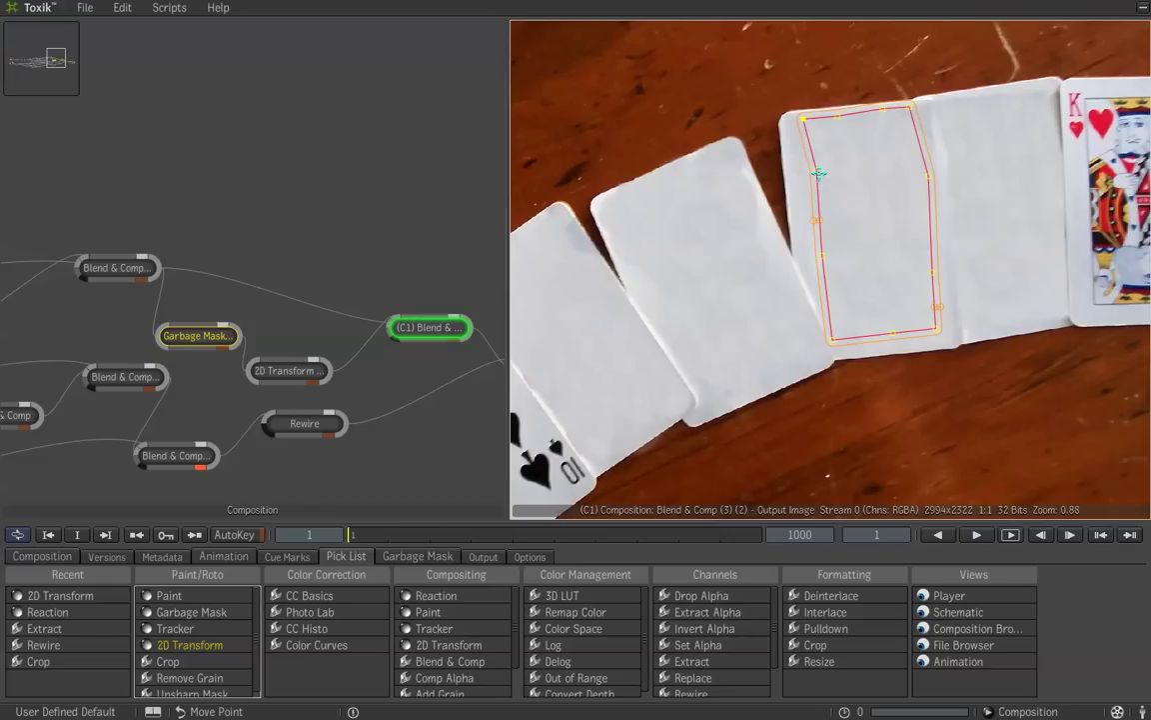
pyautogui.moveTo(817, 173); pyautogui.dragTo(820, 173)
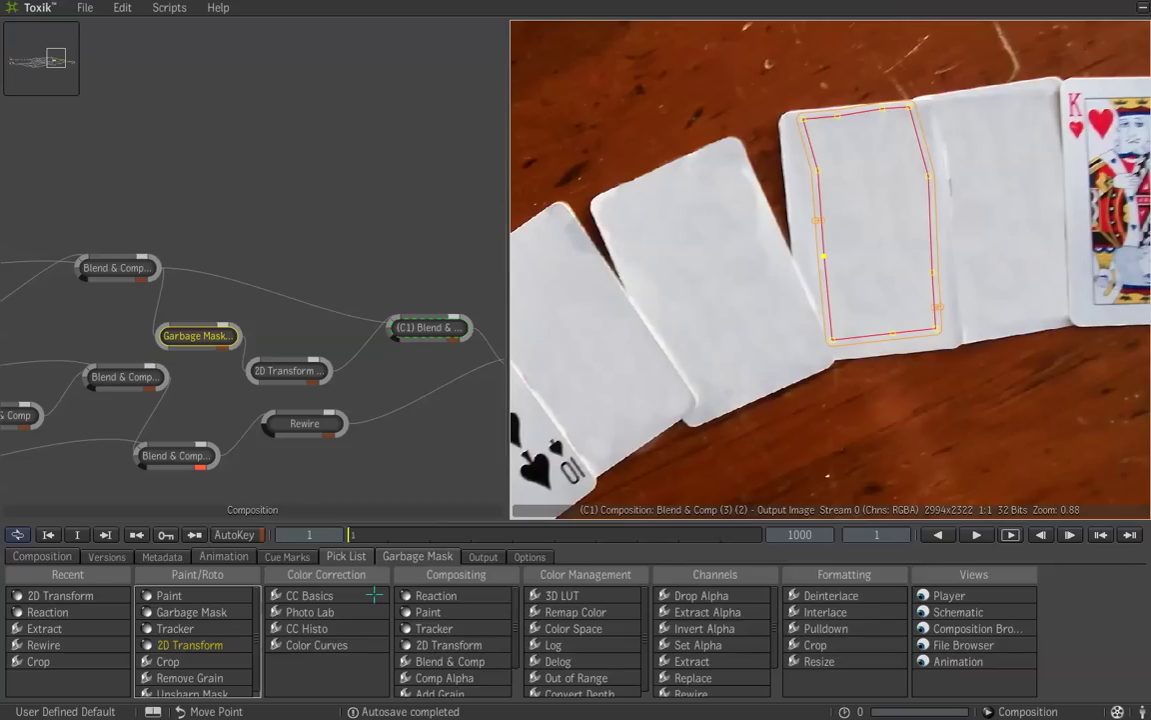
# Scale the mask shape to 0.97 in X and 0.99 in Y, and widen the left edge gradient to a distance of 16.3
pyautogui.click(364, 596)
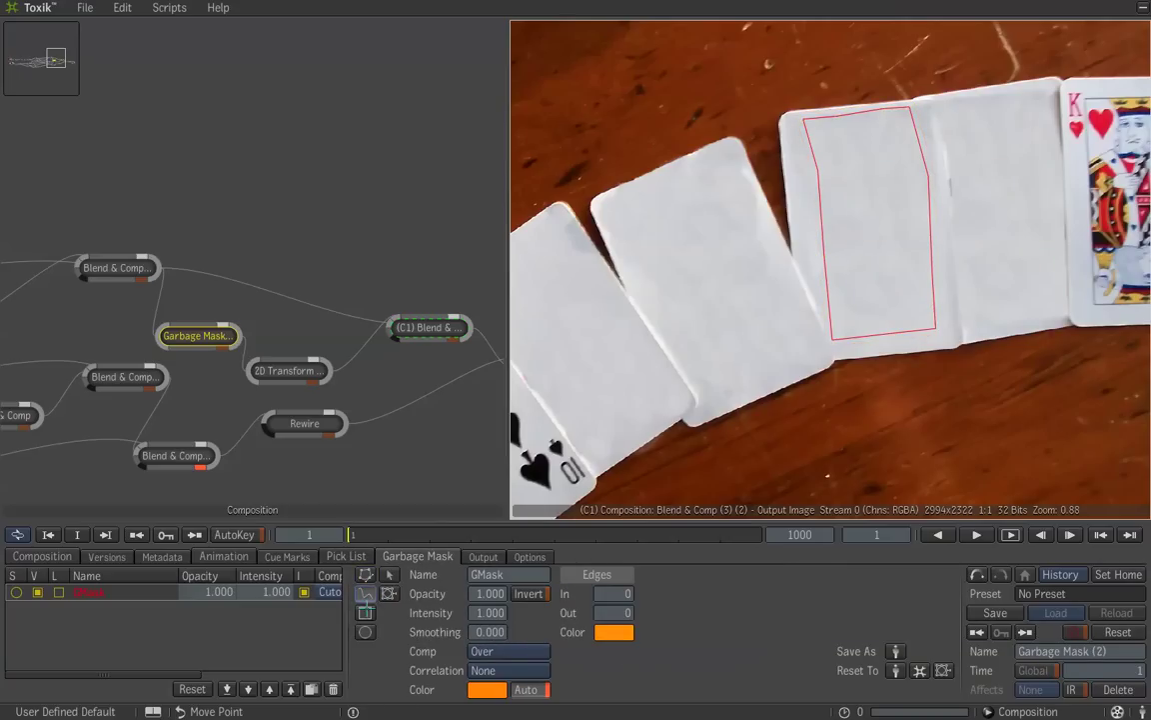
pyautogui.click(390, 593)
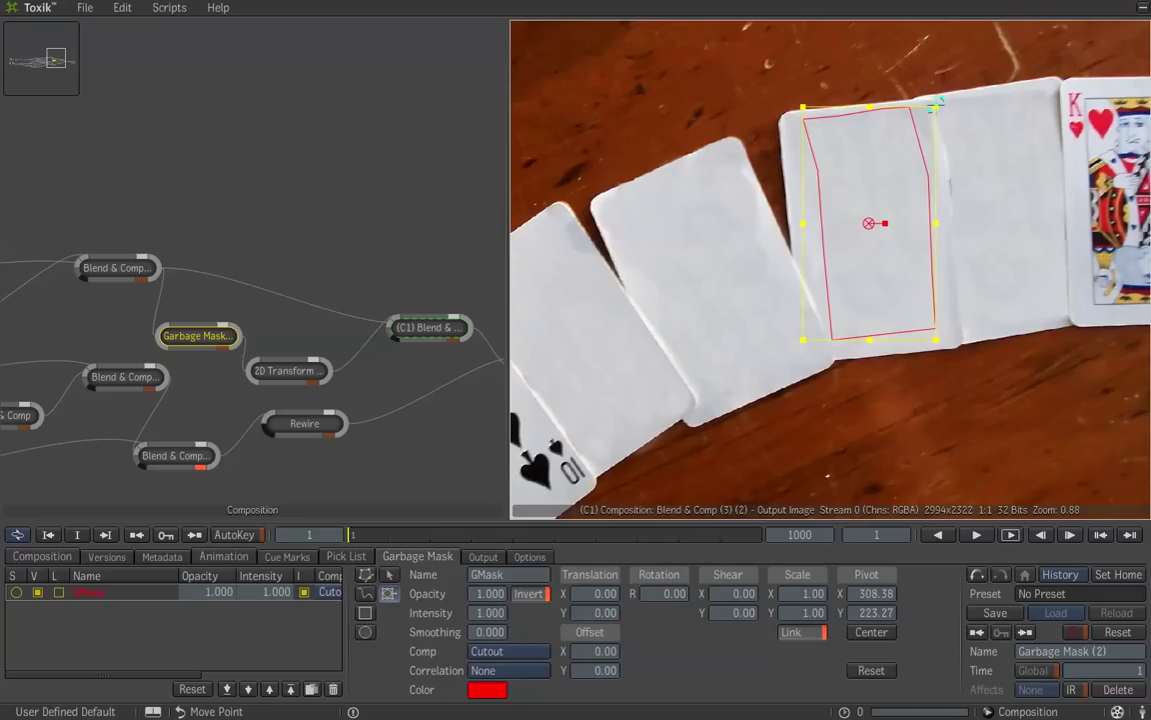
pyautogui.moveTo(936, 106); pyautogui.dragTo(931, 110)
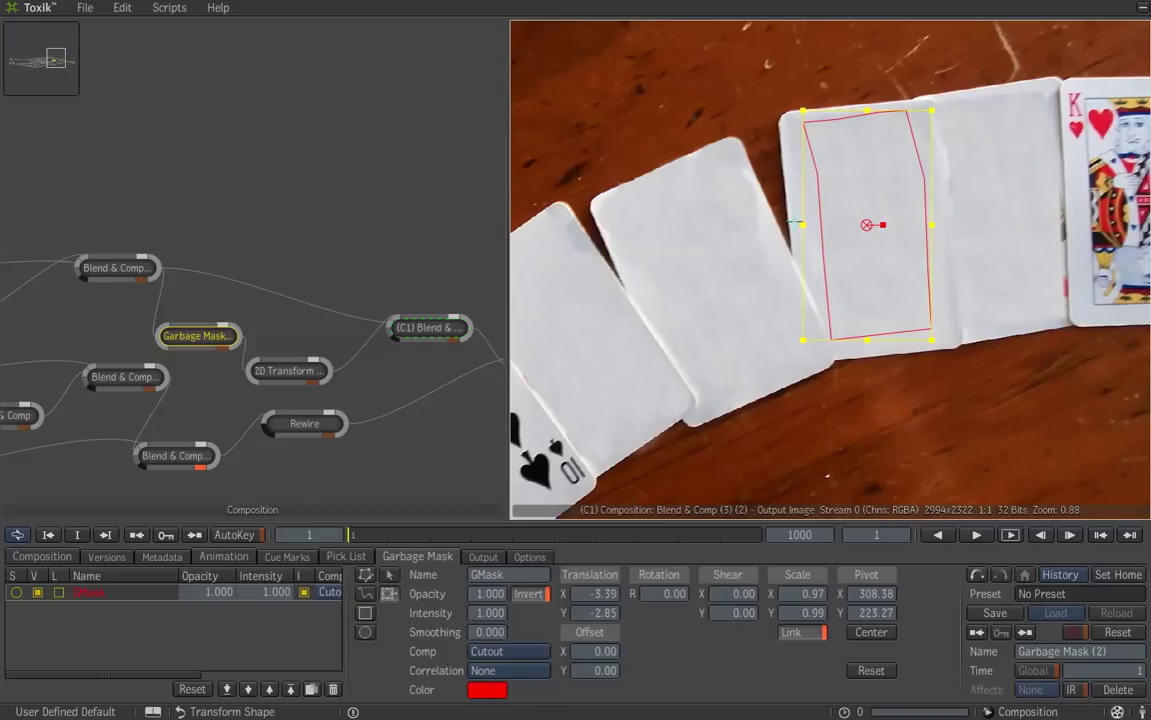
pyautogui.click(389, 575)
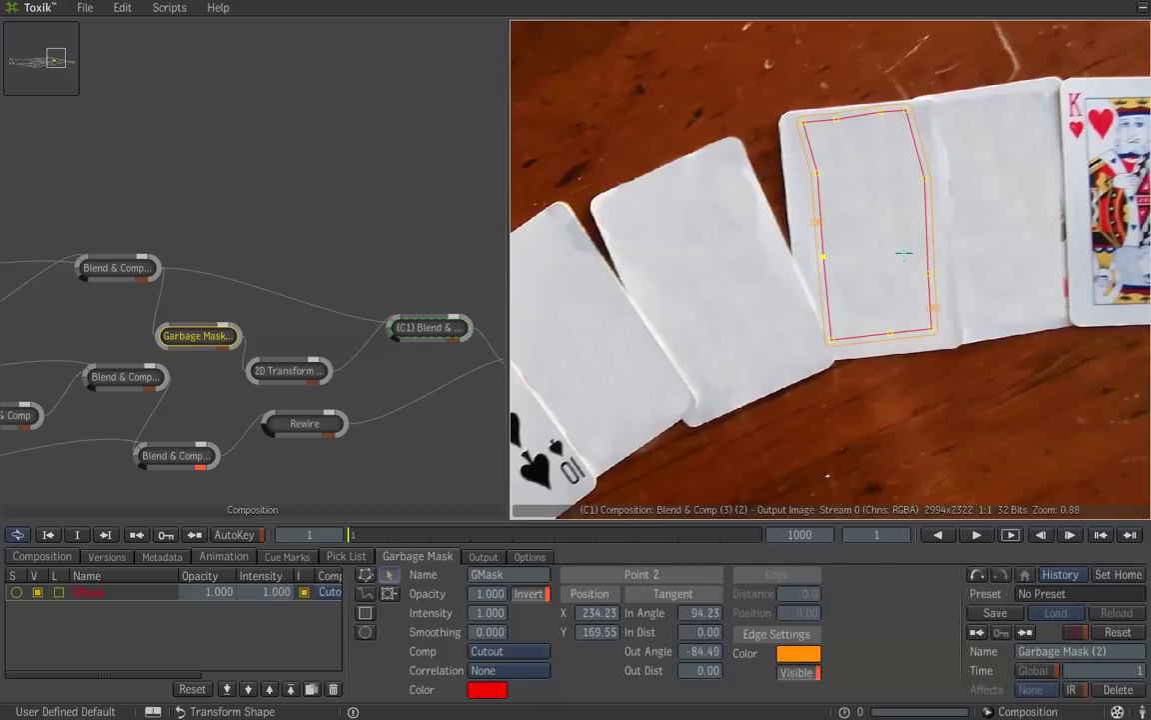
pyautogui.click(816, 225)
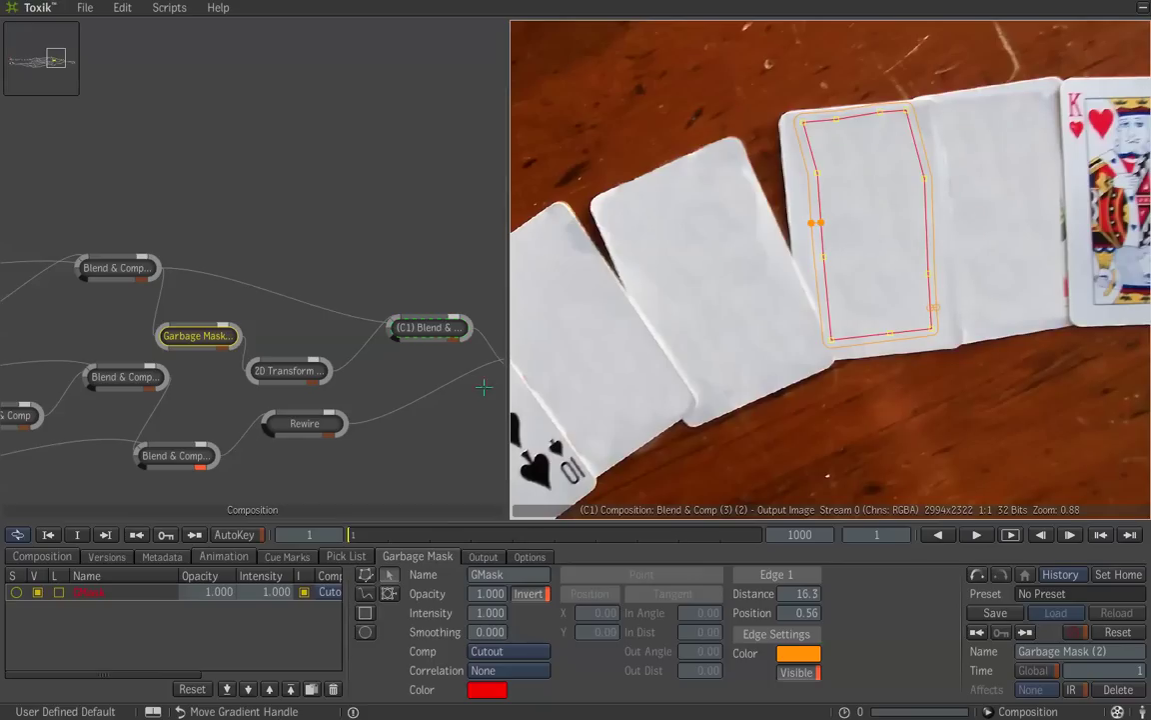
# Move the upper-right corner and both right-side points of Garbage Mask (2) slightly outward
pyautogui.click(289, 370)
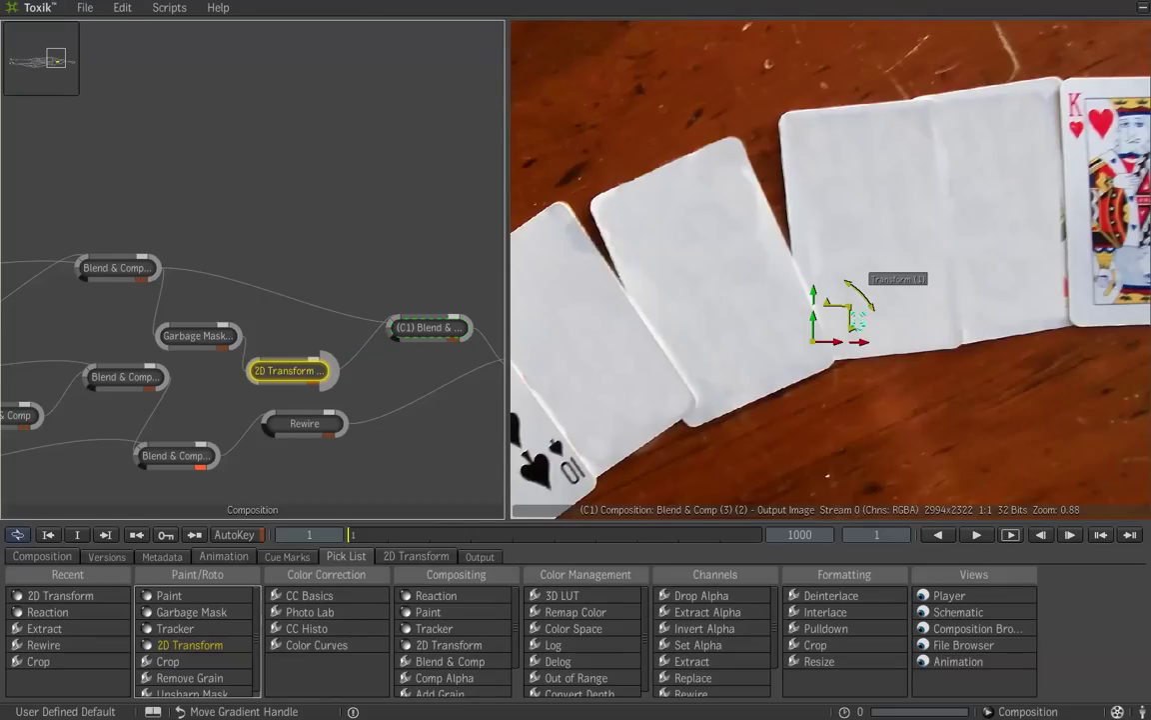
pyautogui.click(189, 340)
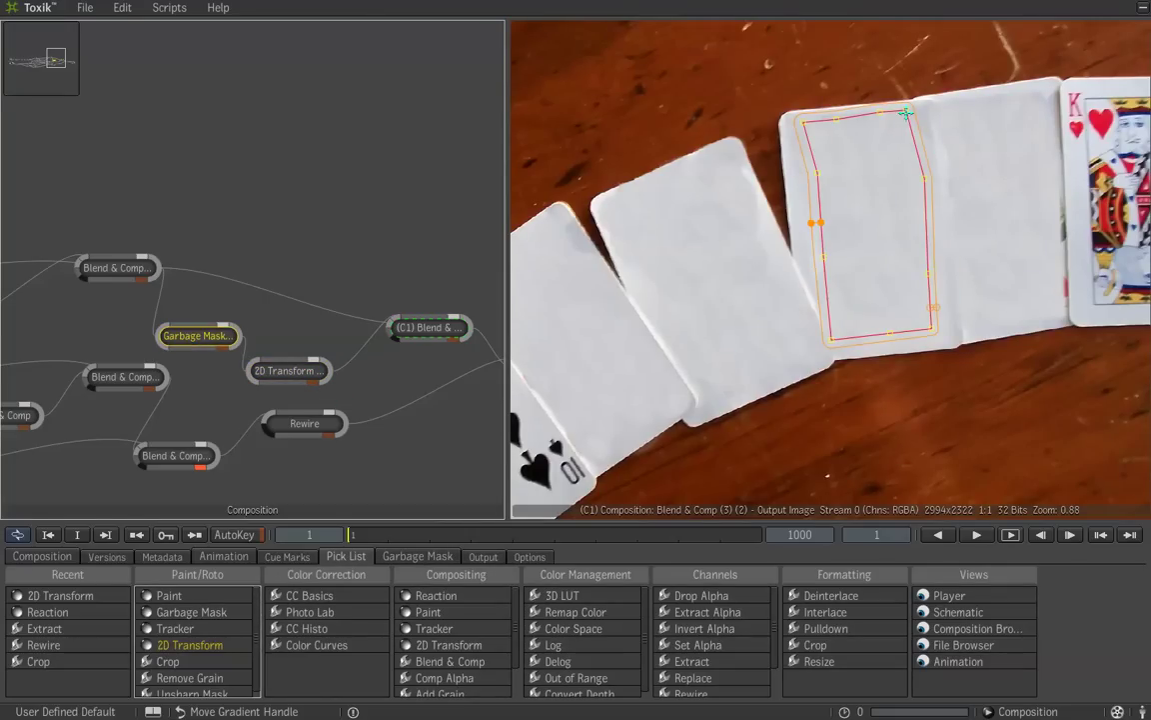
pyautogui.moveTo(908, 110); pyautogui.dragTo(910, 109)
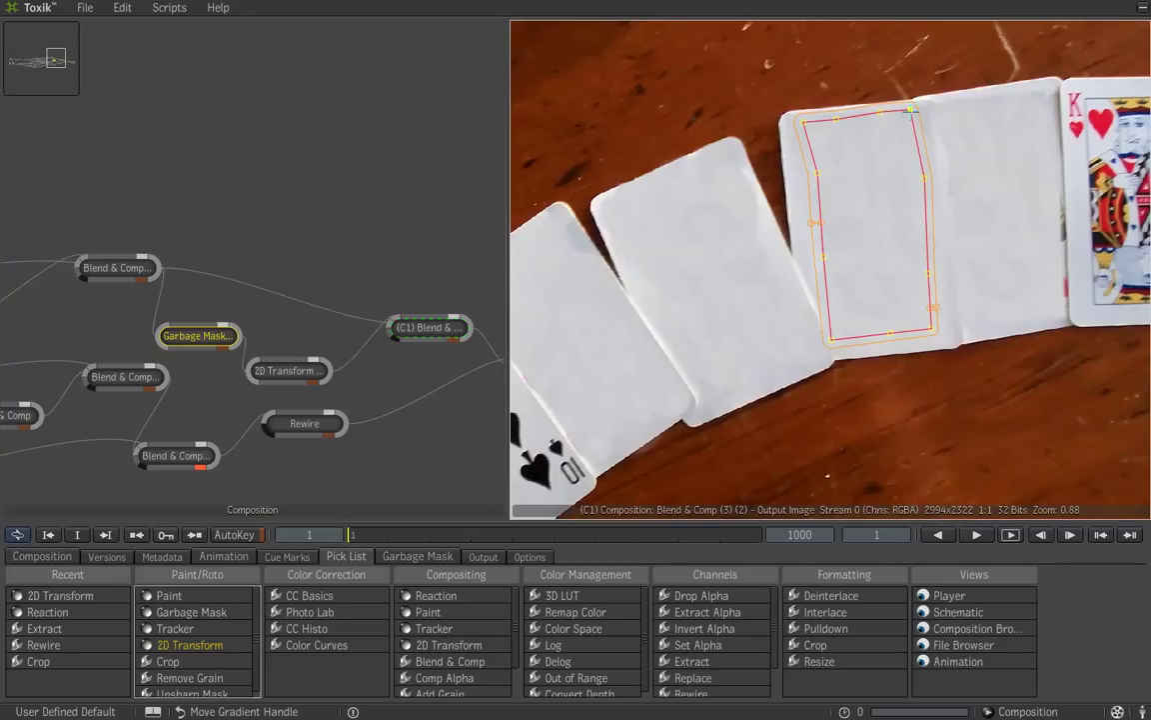
pyautogui.moveTo(923, 176); pyautogui.dragTo(929, 179)
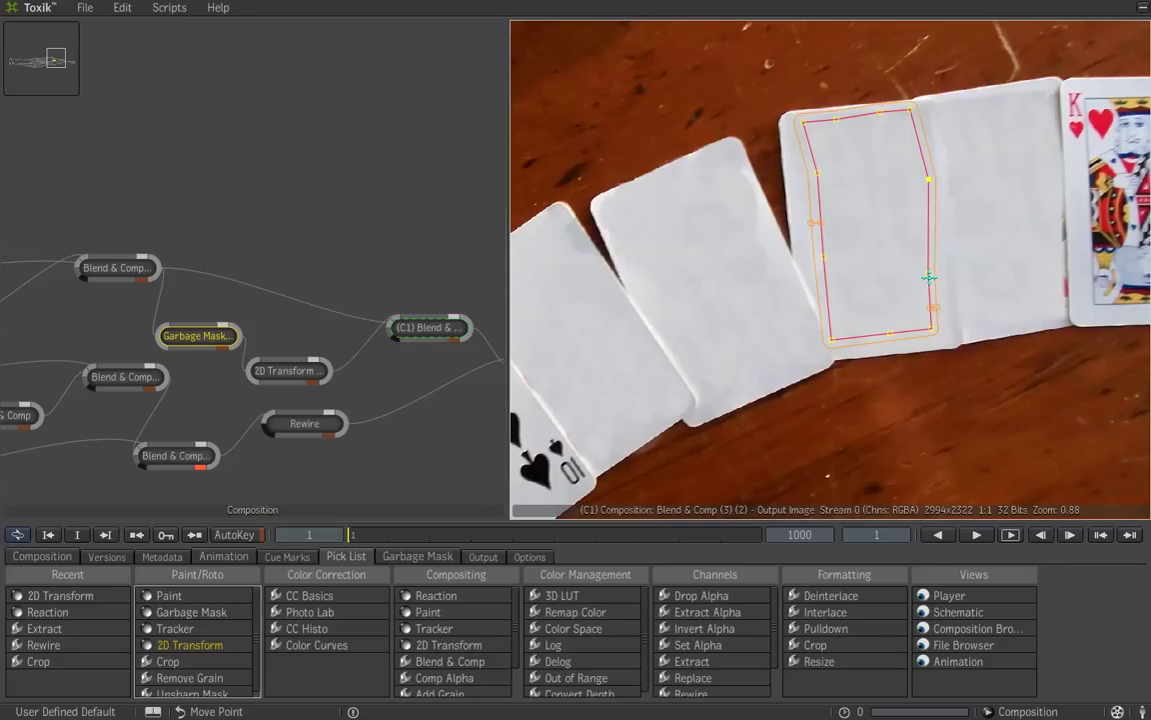
pyautogui.moveTo(928, 275); pyautogui.dragTo(932, 275)
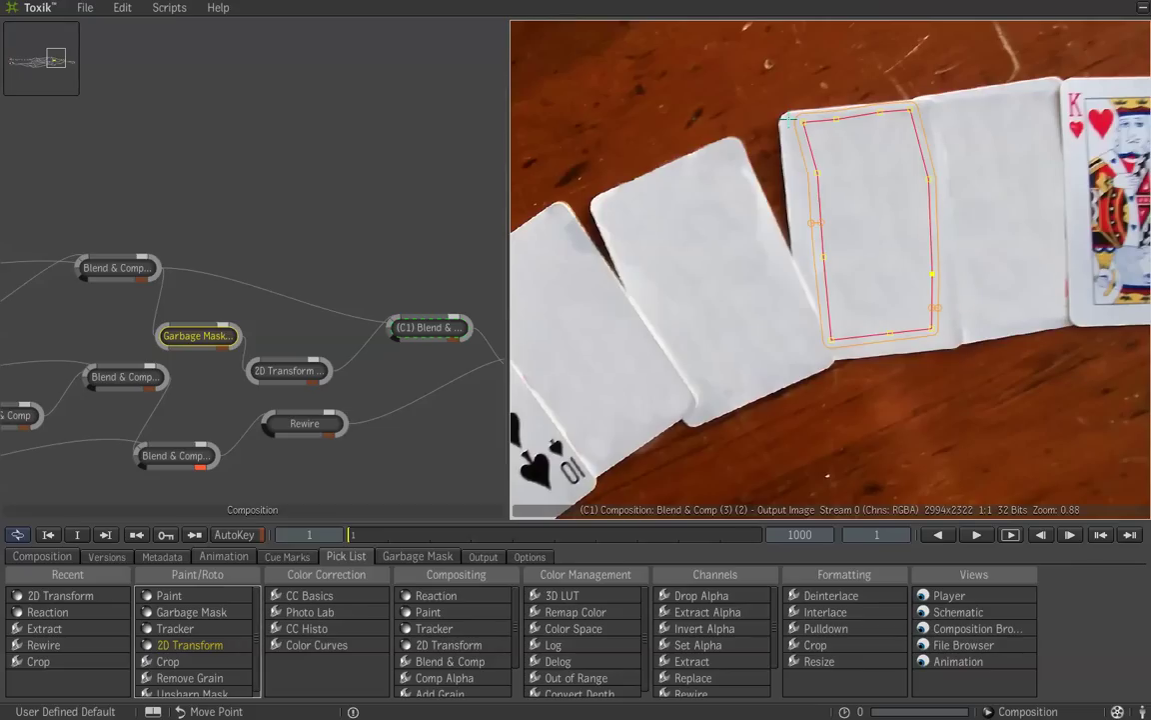
# Fine-tune the mask's left side, moving the upper-left and bottom-left corners inward and the side points slightly outward
pyautogui.click(805, 122)
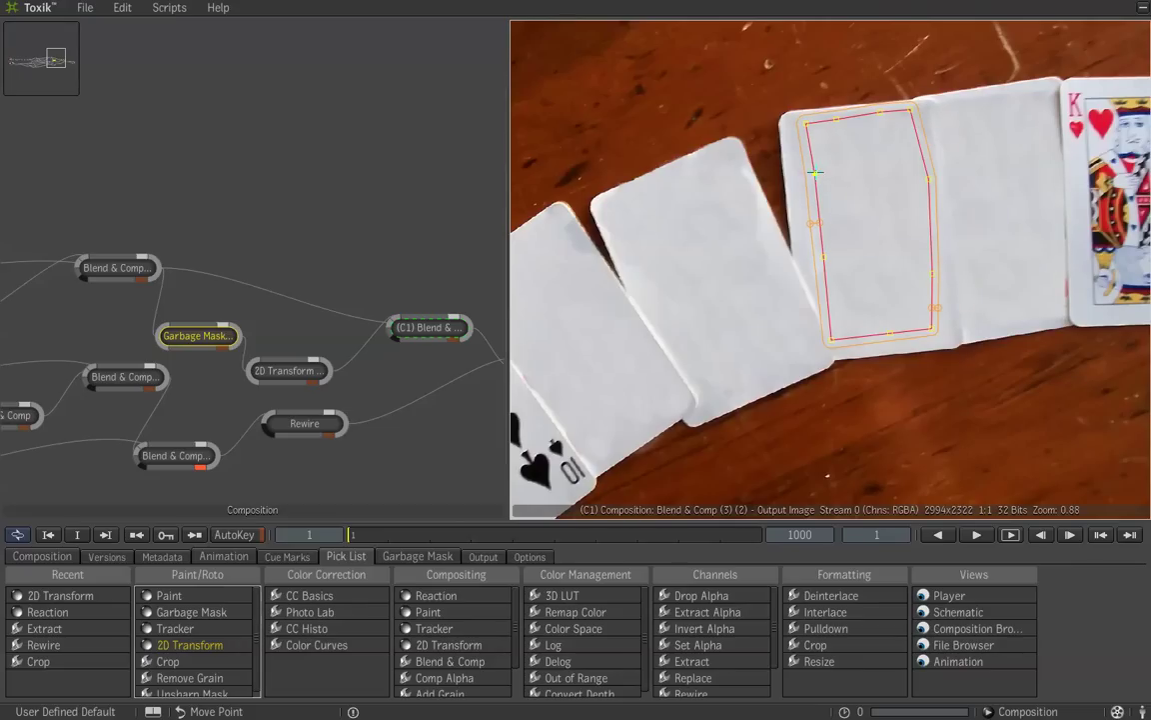
pyautogui.moveTo(823, 255)
pyautogui.mouseDown()
pyautogui.moveTo(836, 257)
pyautogui.moveTo(820, 259)
pyautogui.mouseUp()
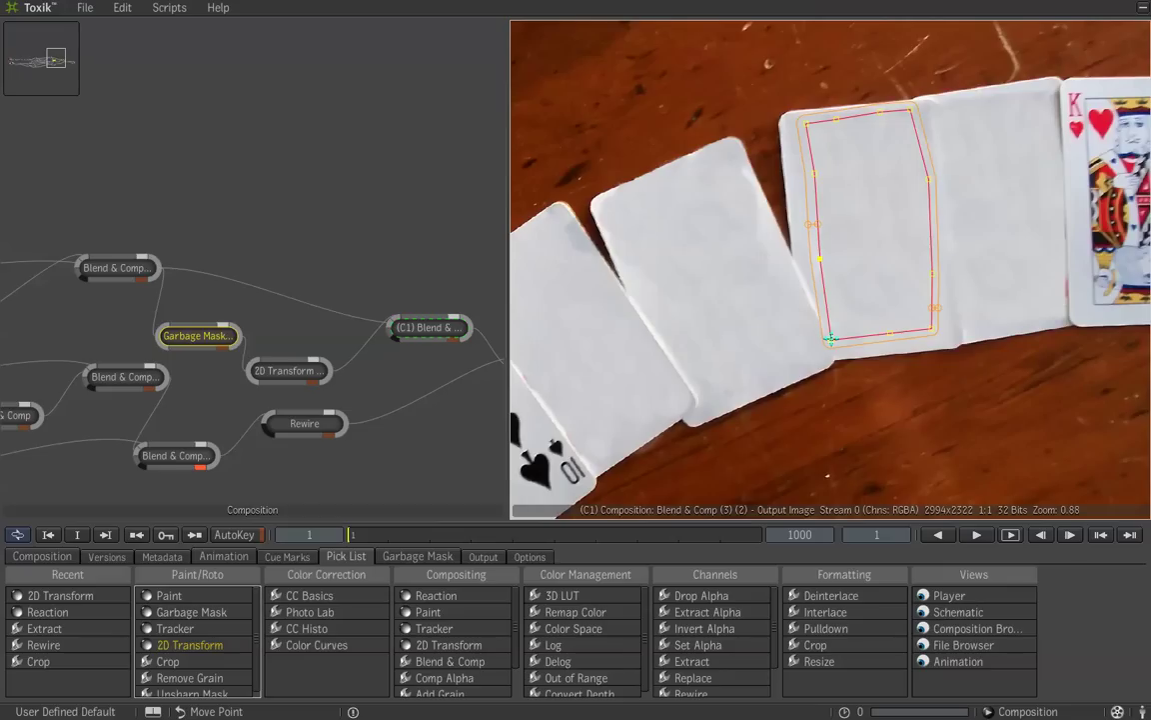
pyautogui.moveTo(832, 338); pyautogui.dragTo(841, 339)
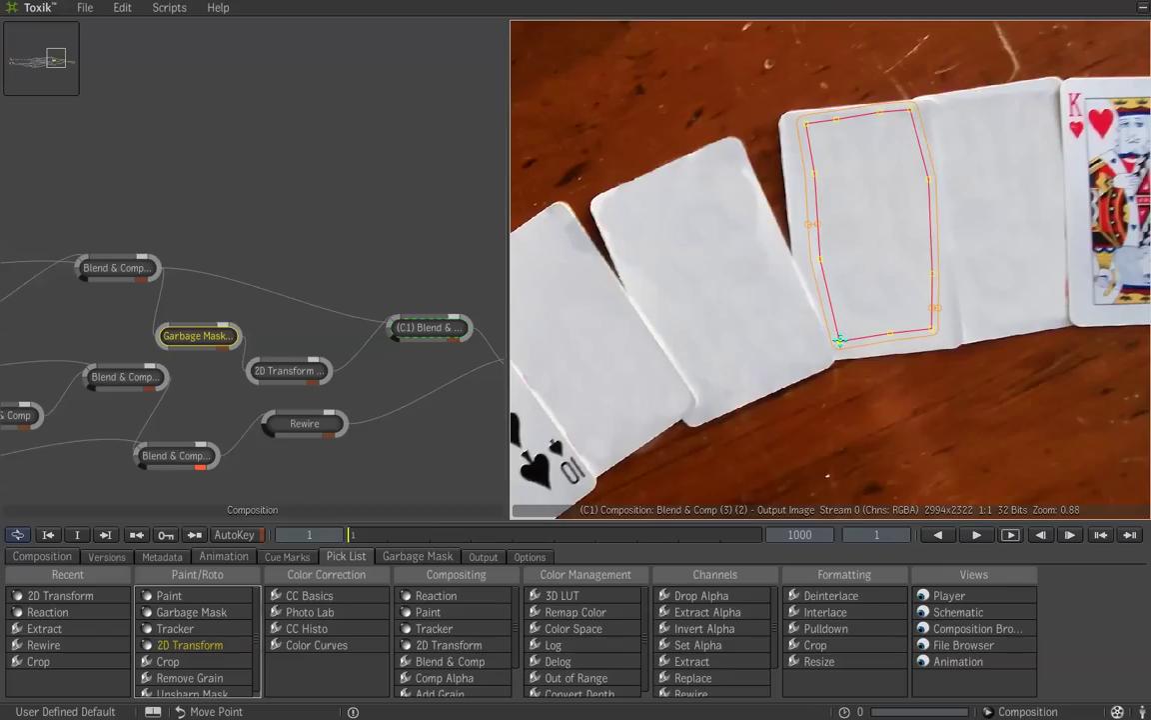